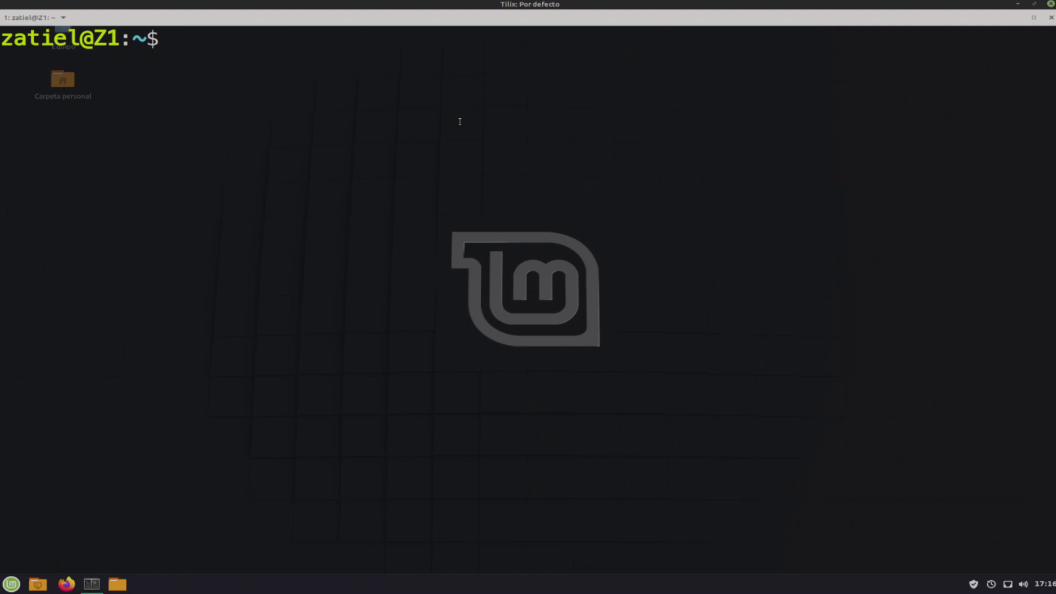
- Open a root shell with sudo su, entering the account password for sudo
{"action": "type", "text": "suo"}
{"action": "key", "text": "BackSpace"}
{"action": "type", "text": "do su"}
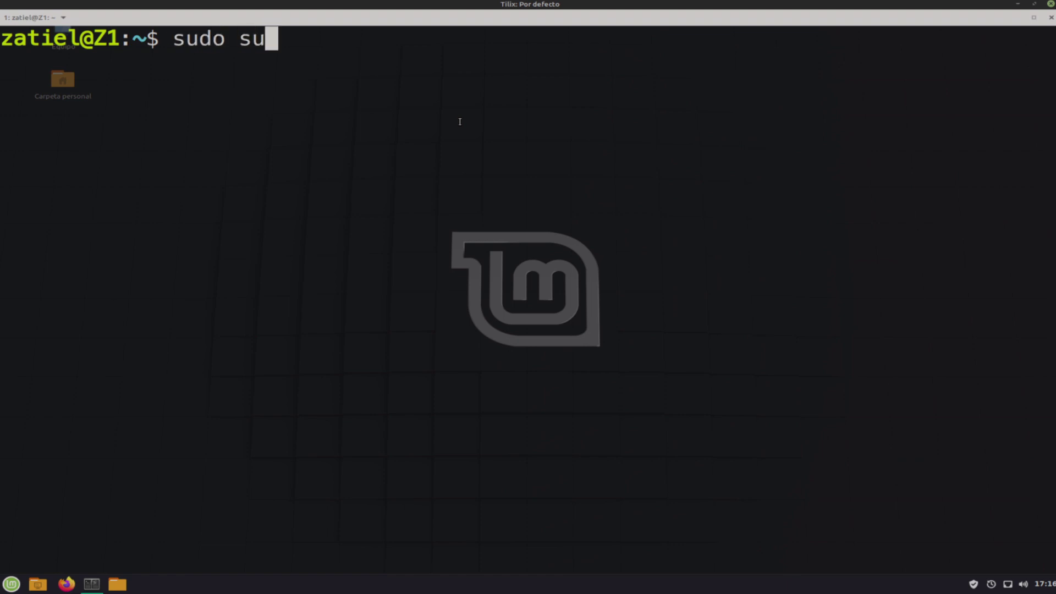
{"action": "key", "text": "Return"}
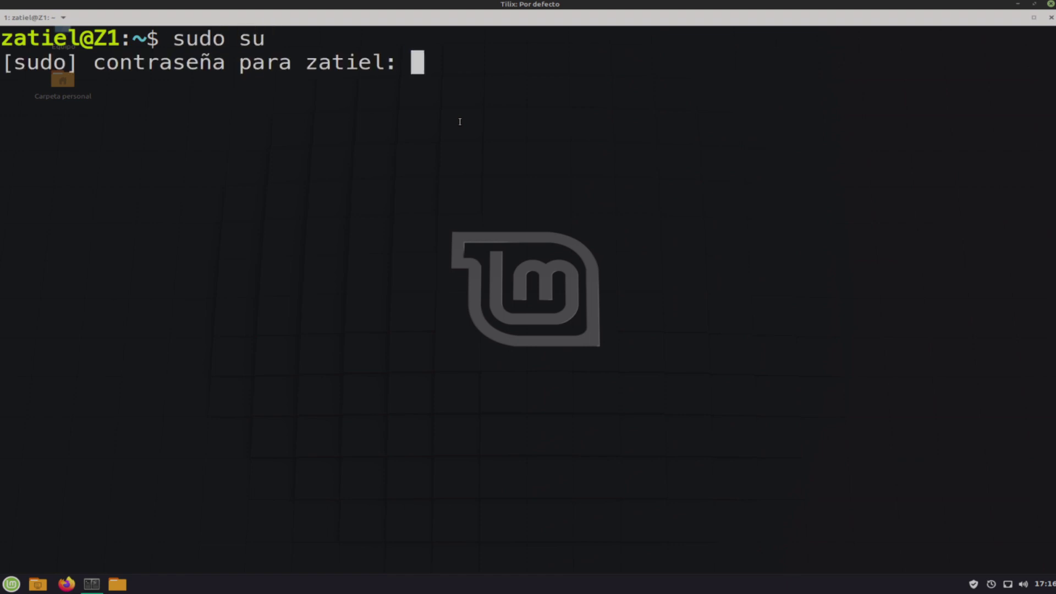
{"action": "type", "text": "*****"}
{"action": "key", "text": "Return"}
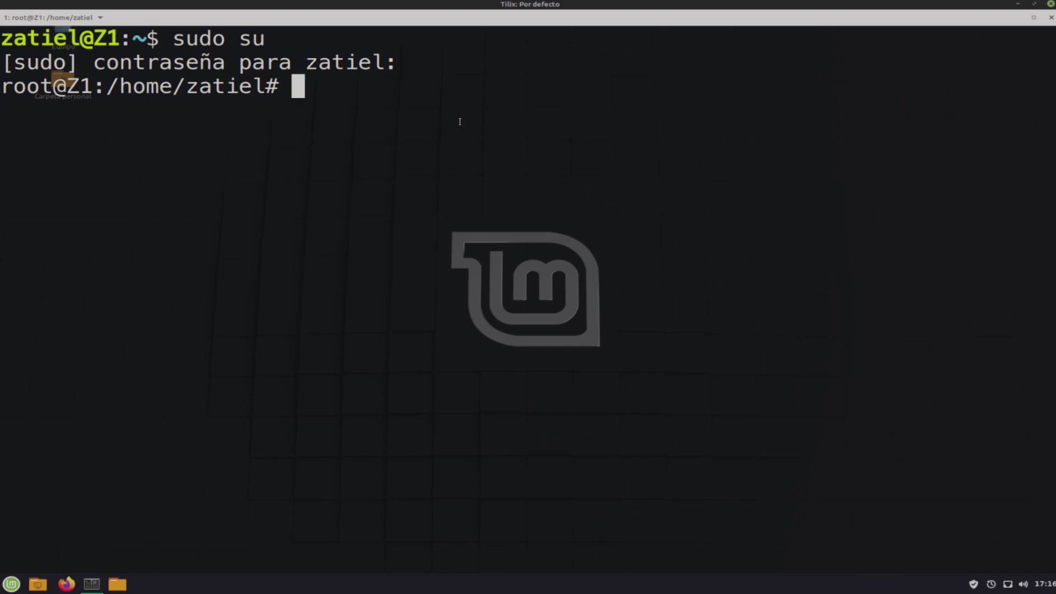
- Change to the root directory / and clear the terminal
{"action": "type", "text": "cd /"}
{"action": "key", "text": "Return"}
{"action": "type", "text": "clear"}
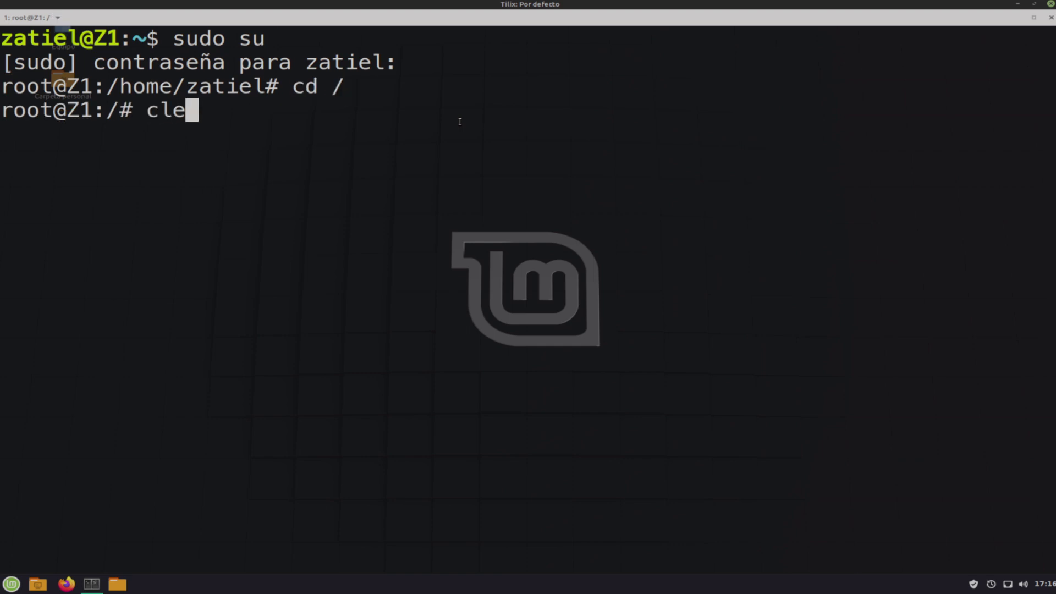
{"action": "key", "text": "Return"}
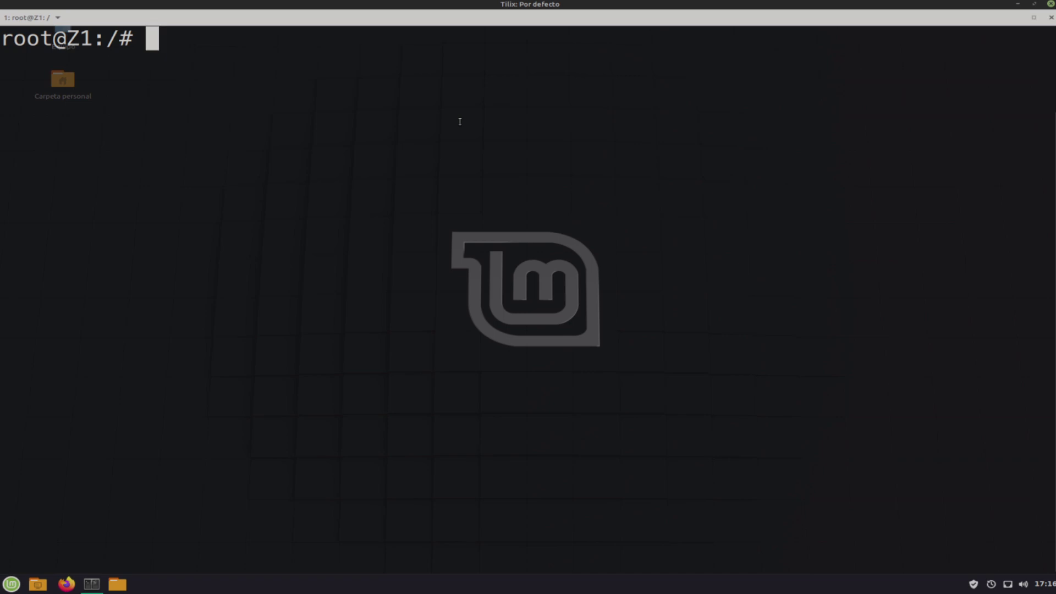
- Install the synaptic package with apt and close the terminal window
{"action": "type", "text": "apt"}
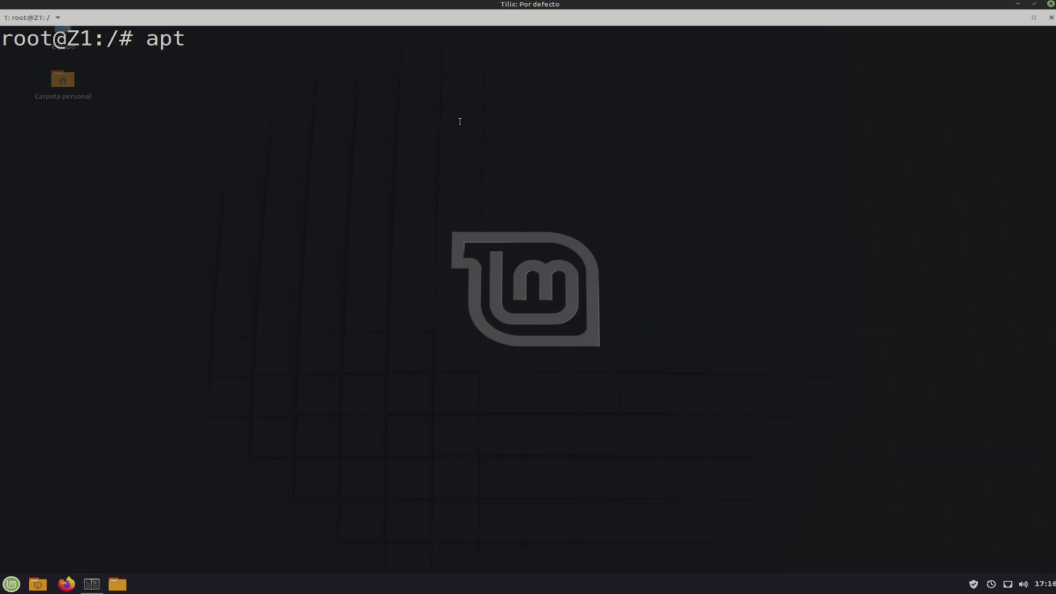
{"action": "type", "text": " install "}
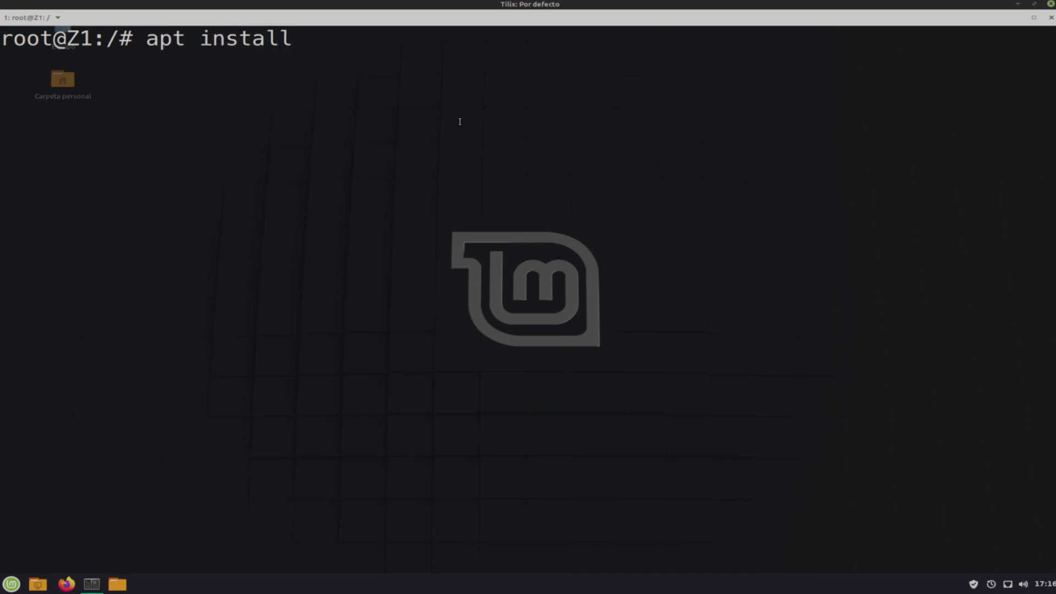
{"action": "type", "text": "synaptic"}
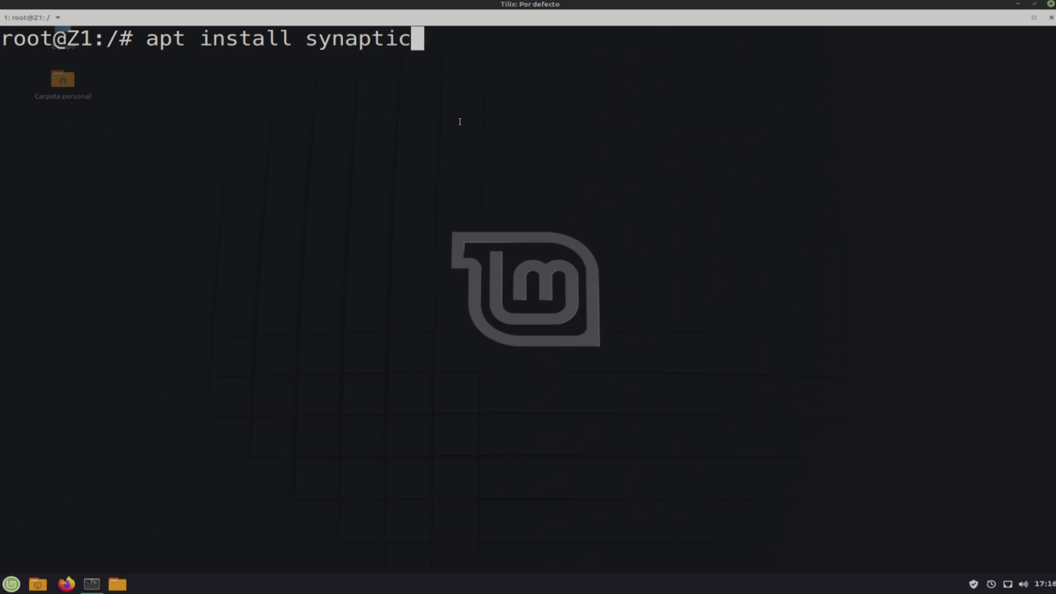
{"action": "key", "text": "Return"}
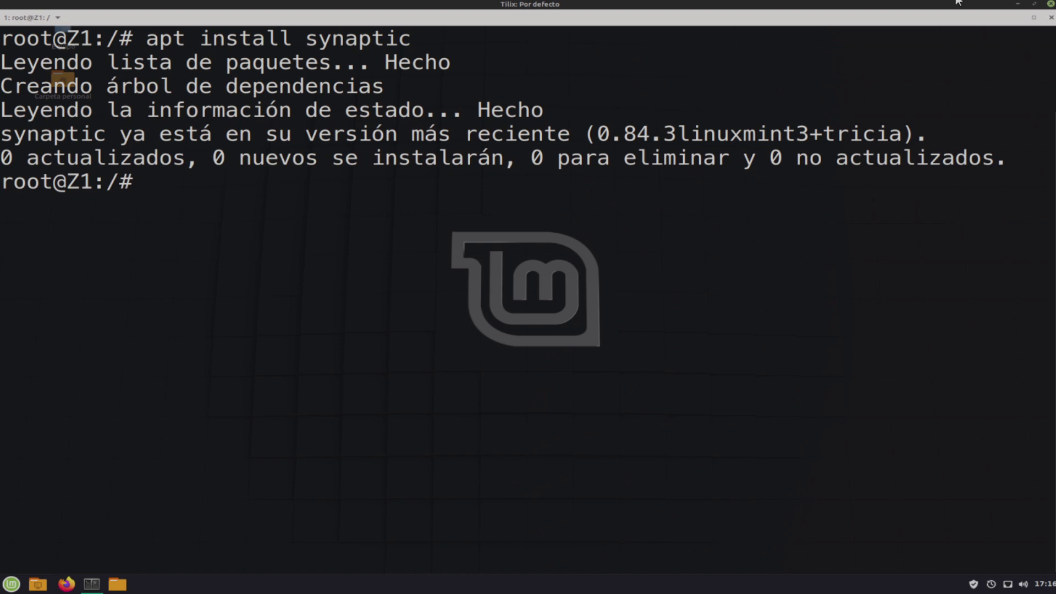
{"action": "left_click", "coordinate": [1051, 4]}
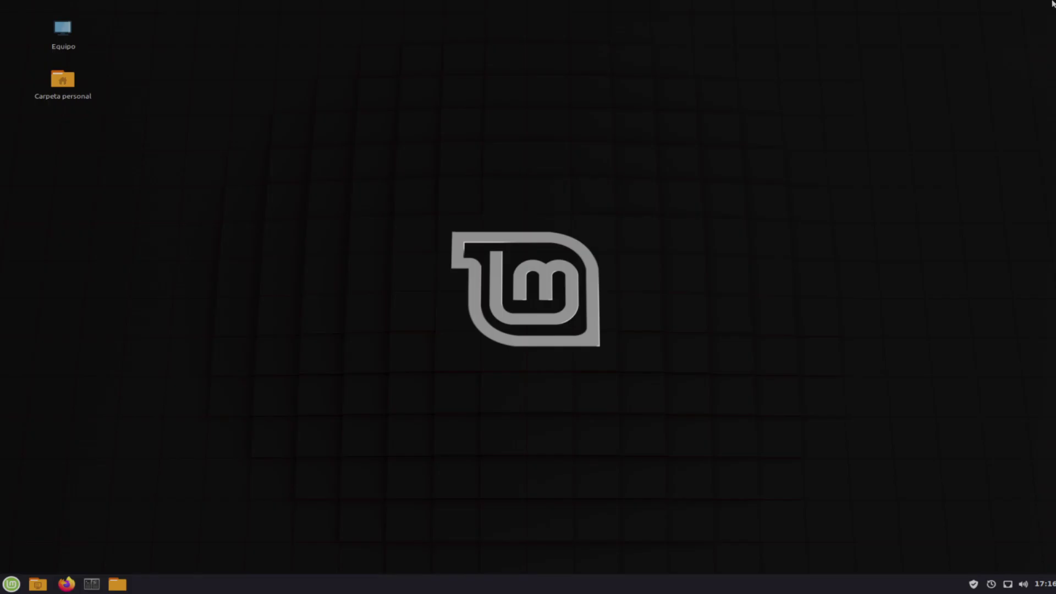
- Find the Synaptic package manager by searching for "syna" and launch it, authenticating with the account password
{"action": "left_click", "coordinate": [11, 583]}
{"action": "mouse_move", "coordinate": [114, 410]}
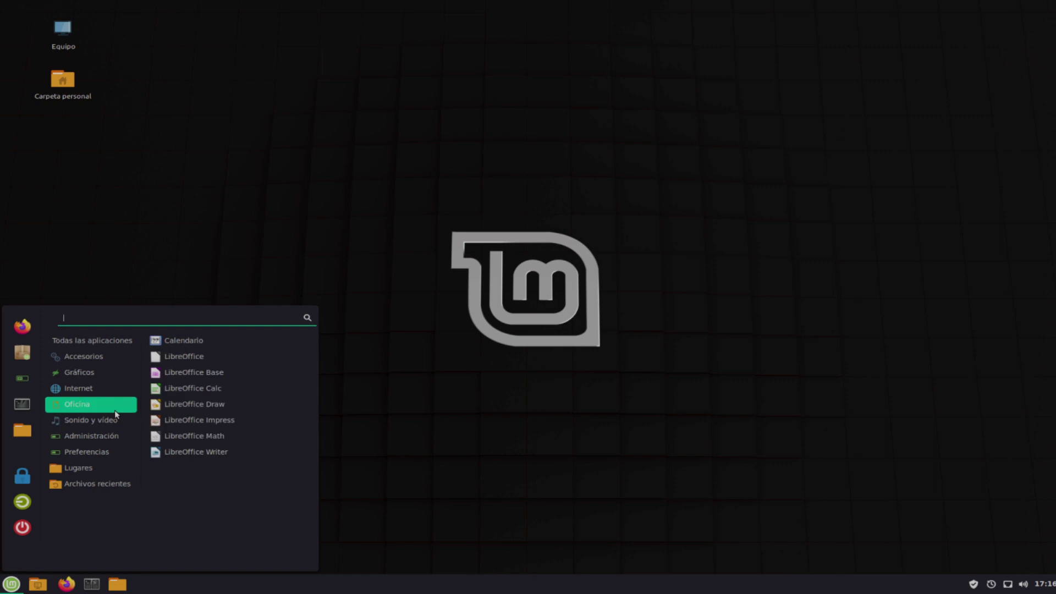
{"action": "type", "text": "syna"}
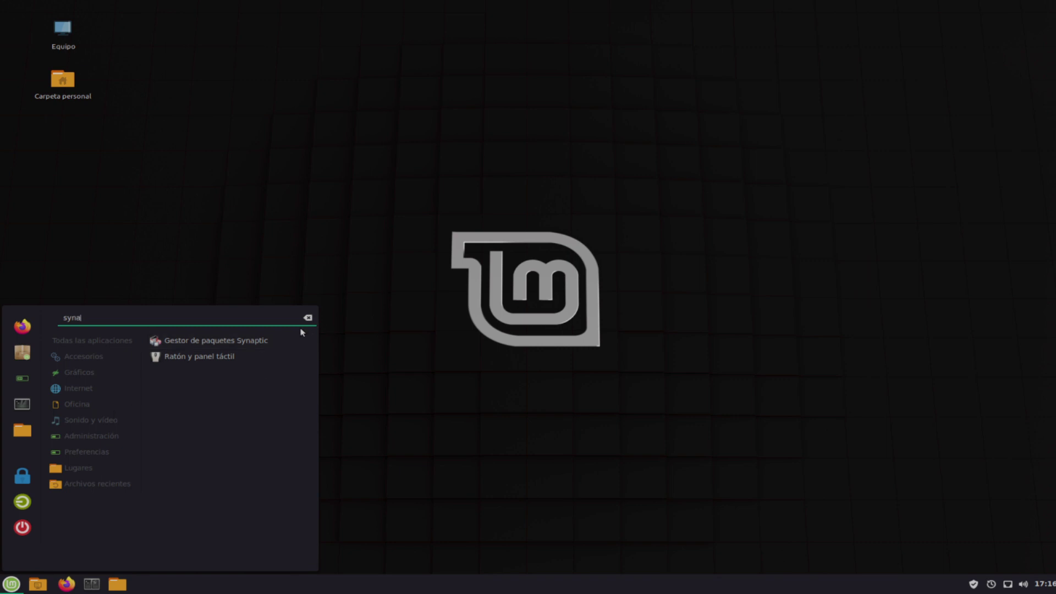
{"action": "left_click", "coordinate": [267, 343]}
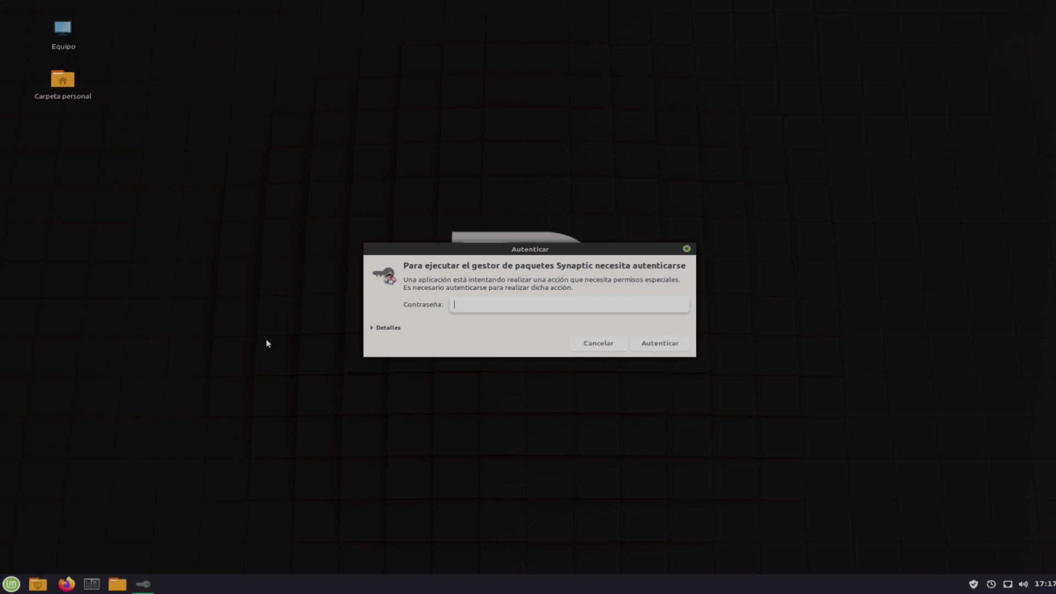
{"action": "type", "text": "***"}
{"action": "key", "text": "Return"}
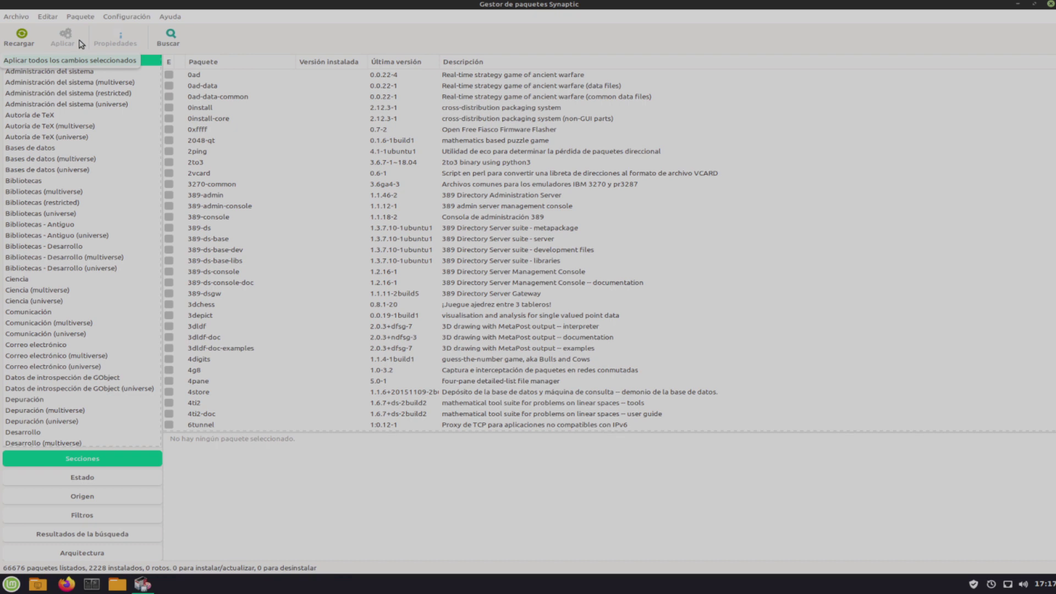
- Check Synaptic's version and licence information in its About window, and close that window
{"action": "left_click", "coordinate": [174, 19]}
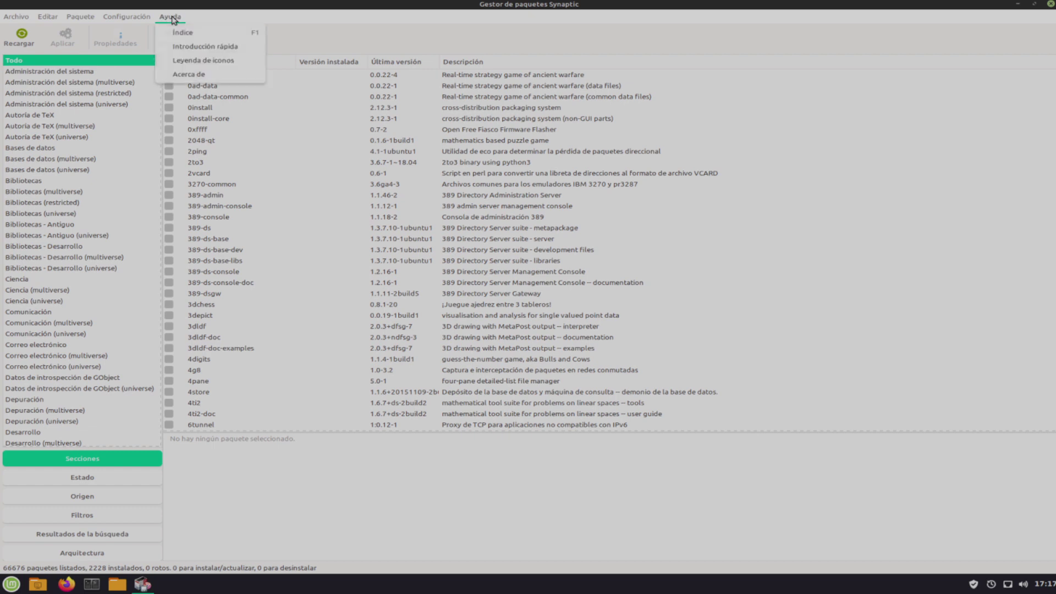
{"action": "left_click", "coordinate": [200, 75]}
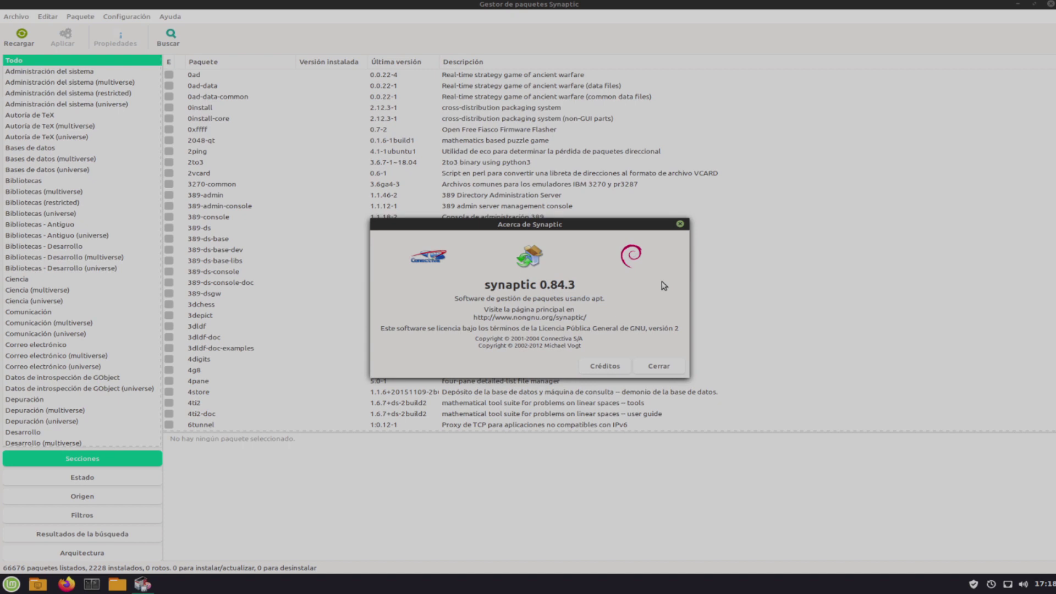
{"action": "left_click", "coordinate": [680, 224]}
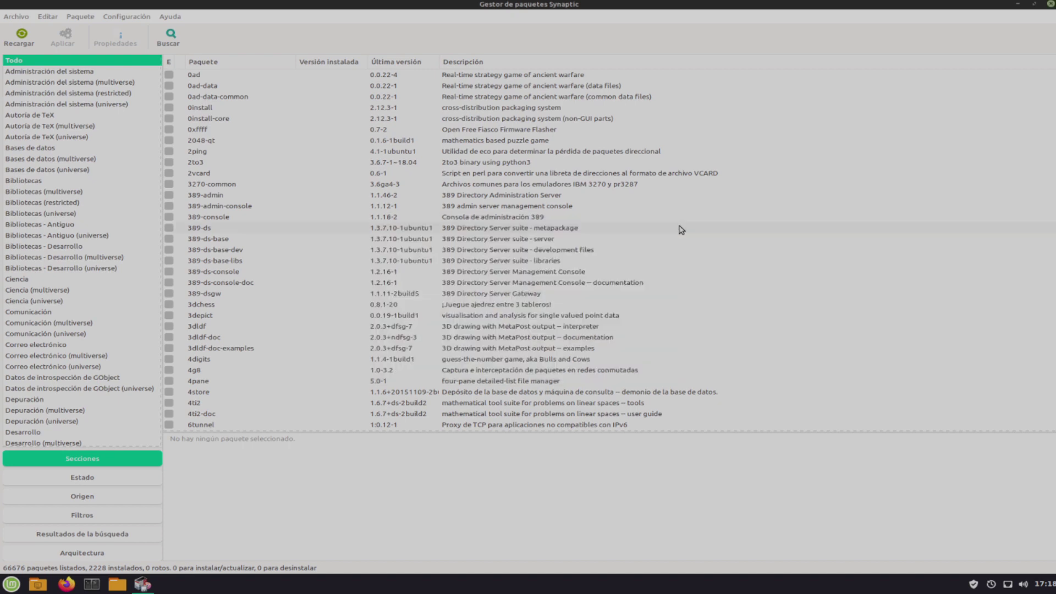
- Search package names and descriptions for "libreoffice"
{"action": "left_click", "coordinate": [170, 38]}
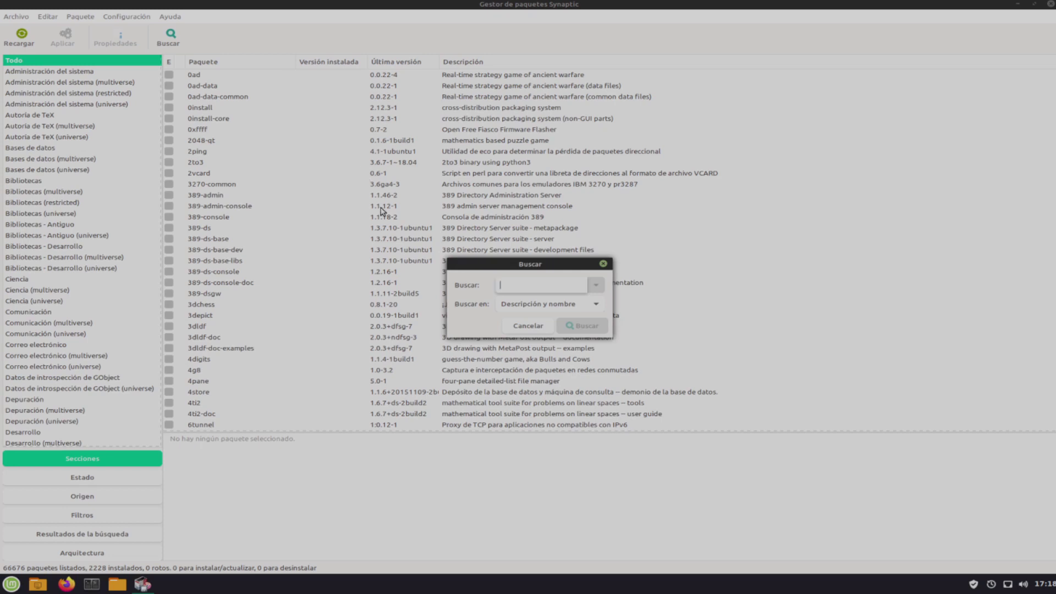
{"action": "type", "text": "libreoffic"}
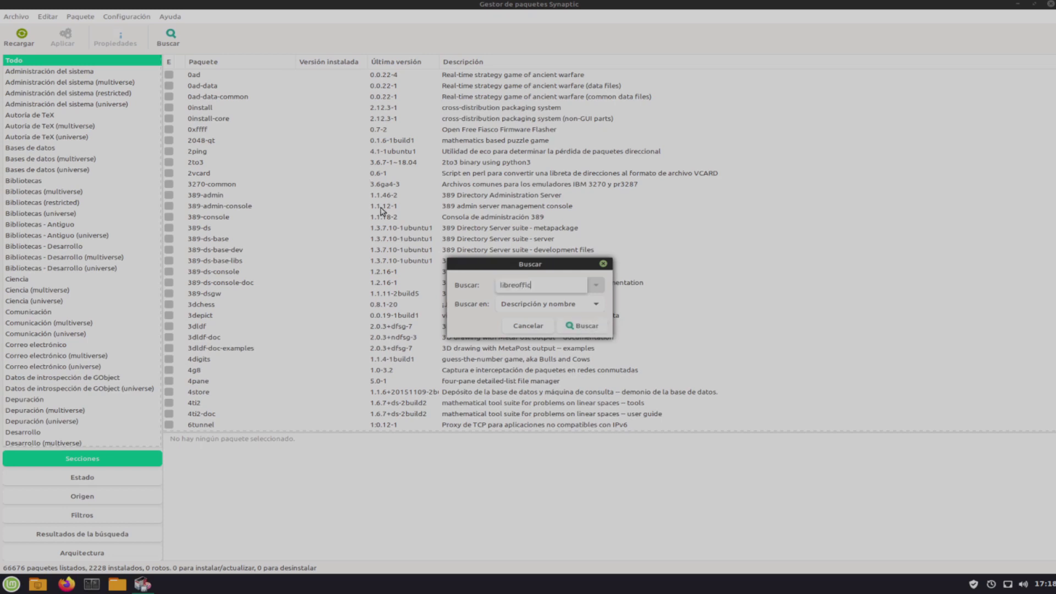
{"action": "type", "text": "e"}
{"action": "key", "text": "Return"}
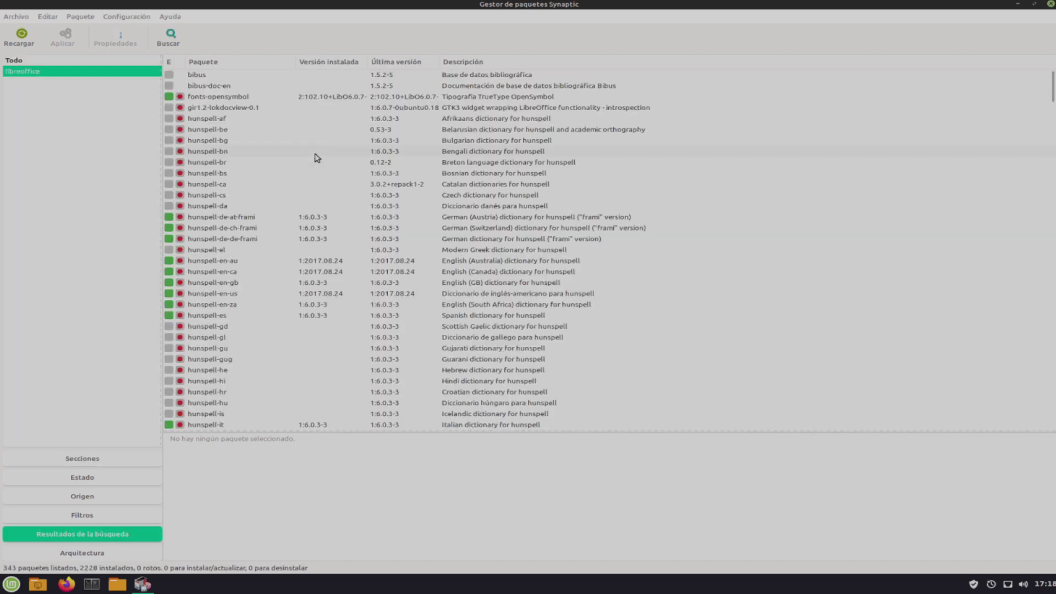
- Browse the search results to the LibreOffice packages and show the description of libreoffice-avmedia-backend-gst
{"action": "scroll", "coordinate": [306, 145], "scroll_direction": "down", "scroll_amount": 3}
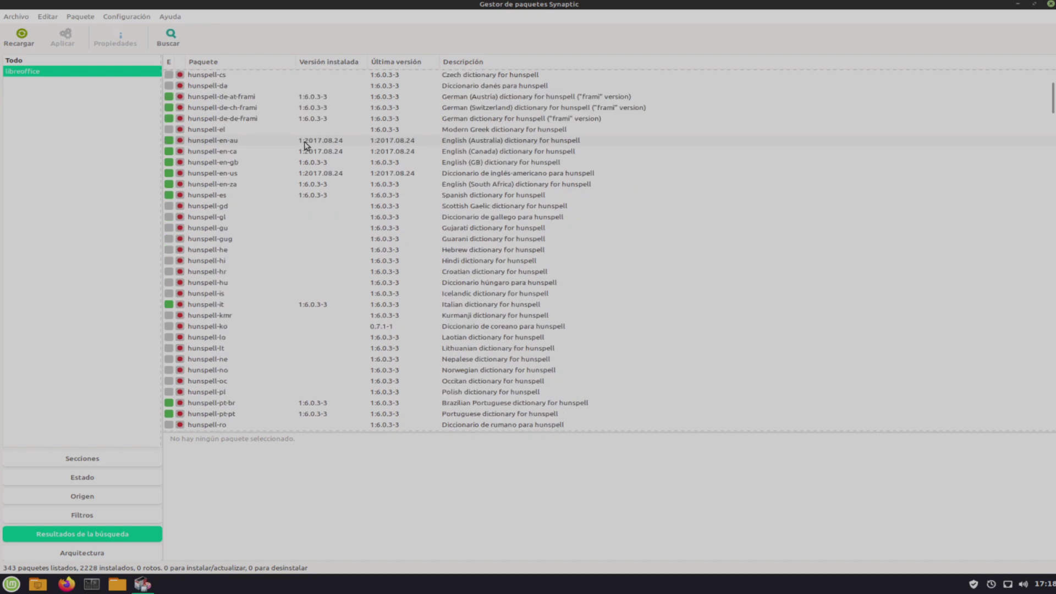
{"action": "scroll", "coordinate": [306, 145], "scroll_direction": "down", "scroll_amount": 14}
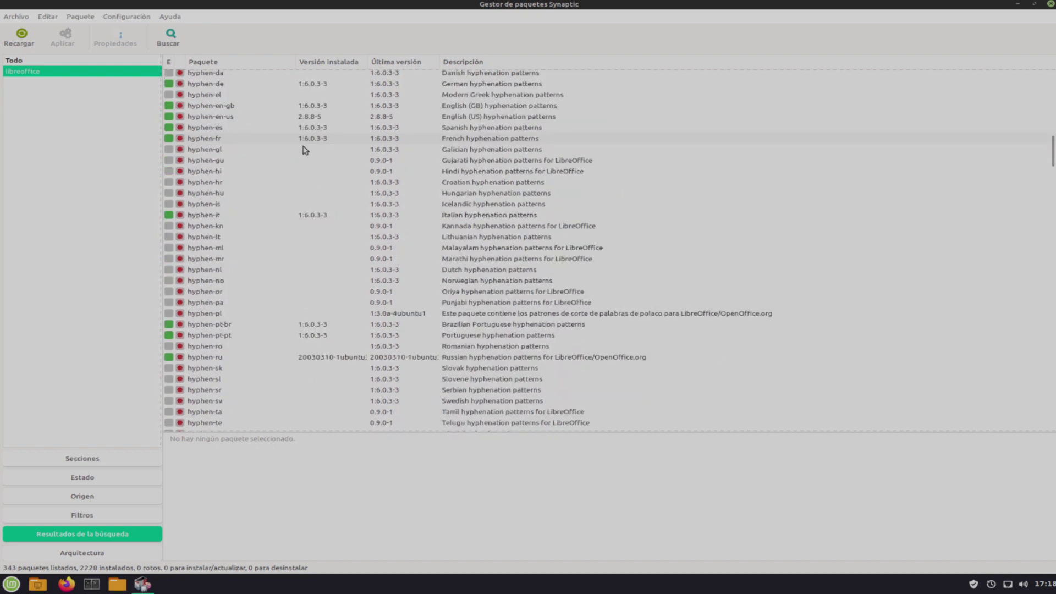
{"action": "scroll", "coordinate": [306, 150], "scroll_direction": "down", "scroll_amount": 9}
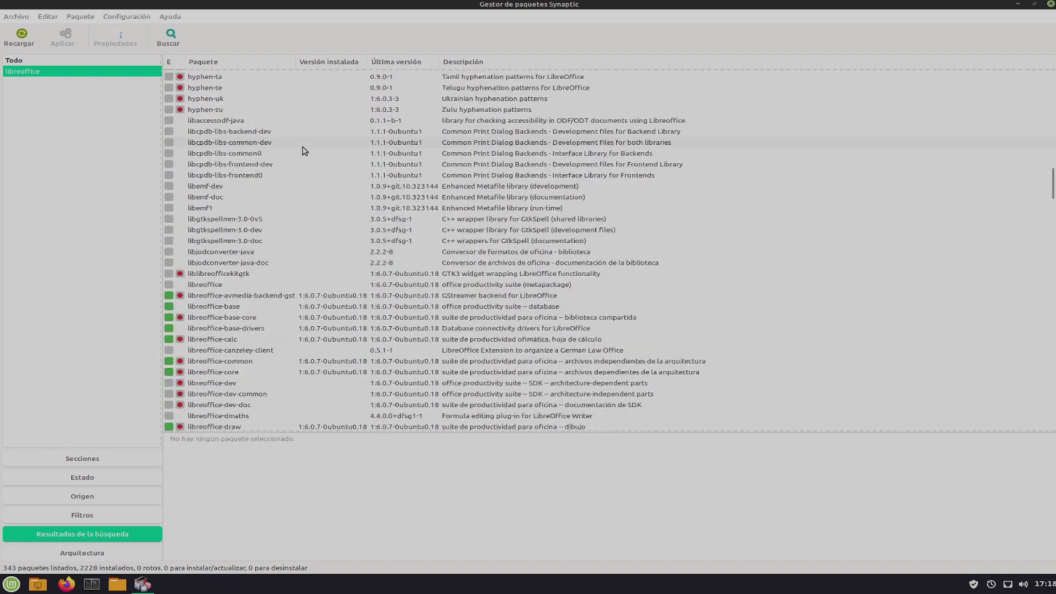
{"action": "scroll", "coordinate": [305, 150], "scroll_direction": "down", "scroll_amount": 2}
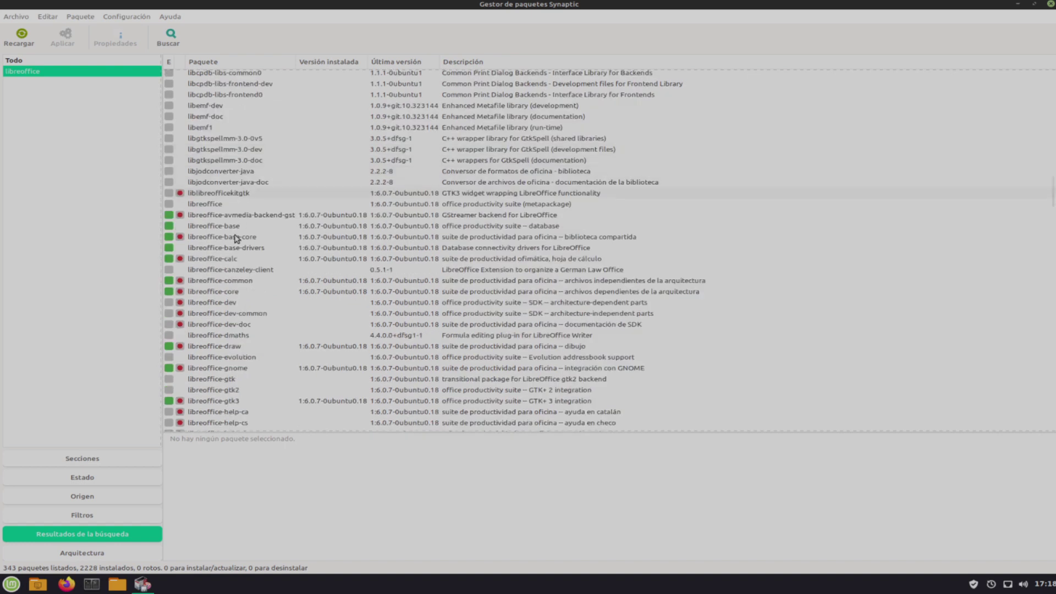
{"action": "left_click", "coordinate": [231, 219]}
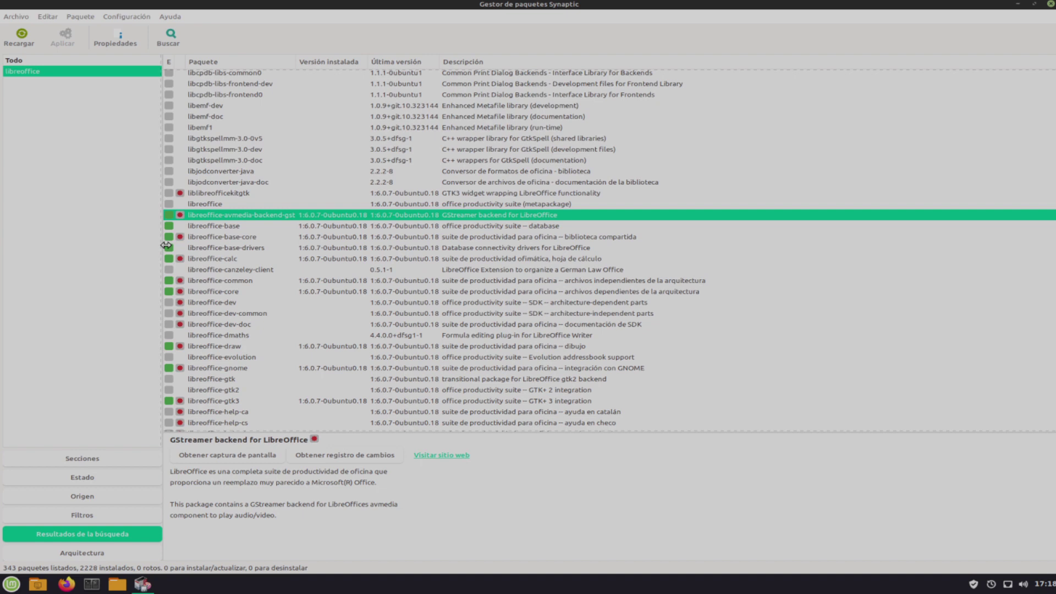
- Mark the libreoffice-base package for complete removal
{"action": "left_click", "coordinate": [236, 228]}
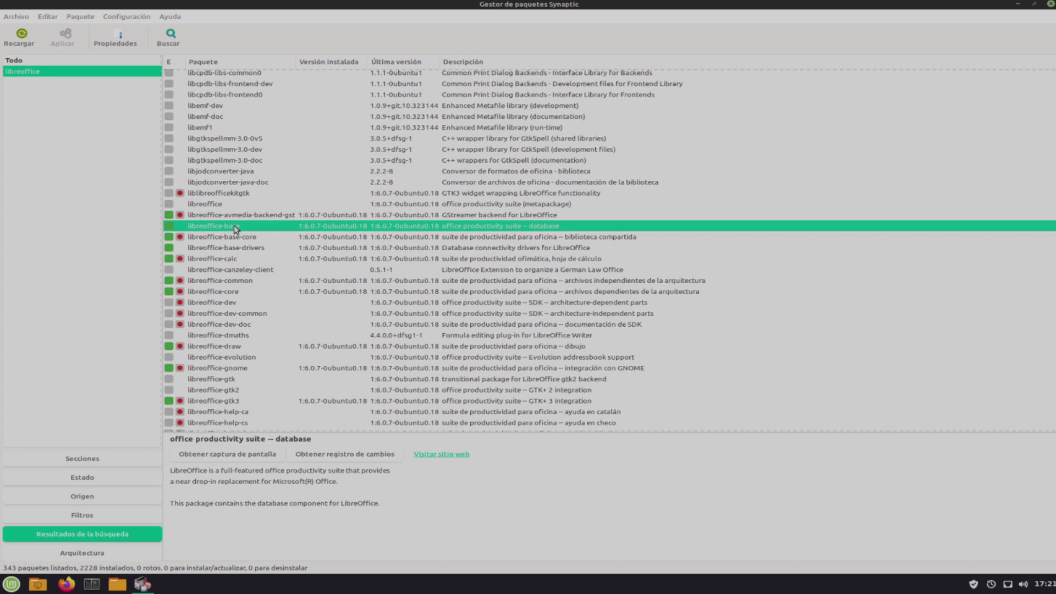
{"action": "right_click", "coordinate": [236, 228]}
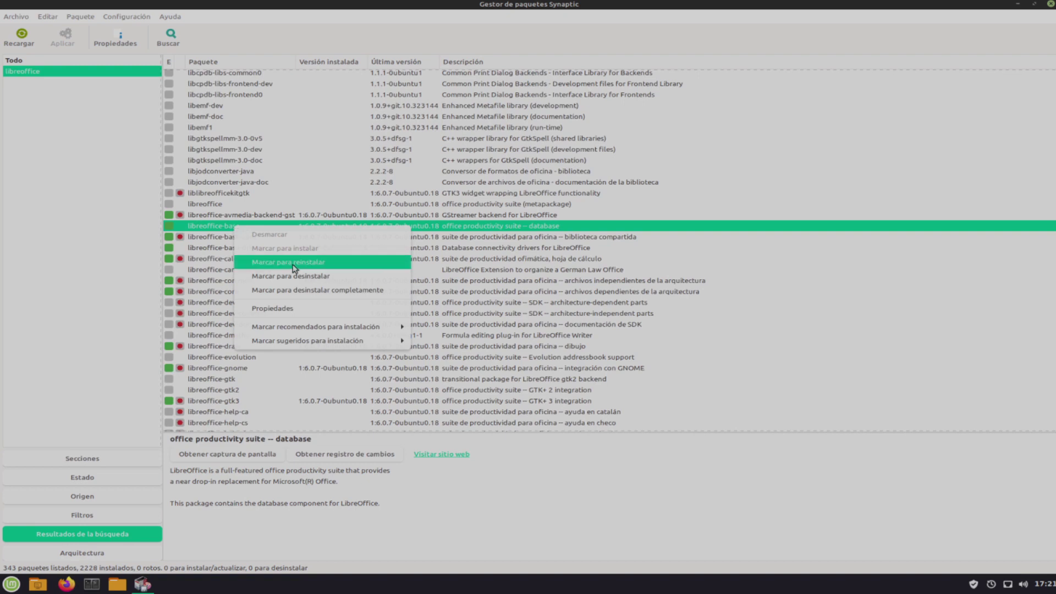
{"action": "left_click", "coordinate": [313, 291]}
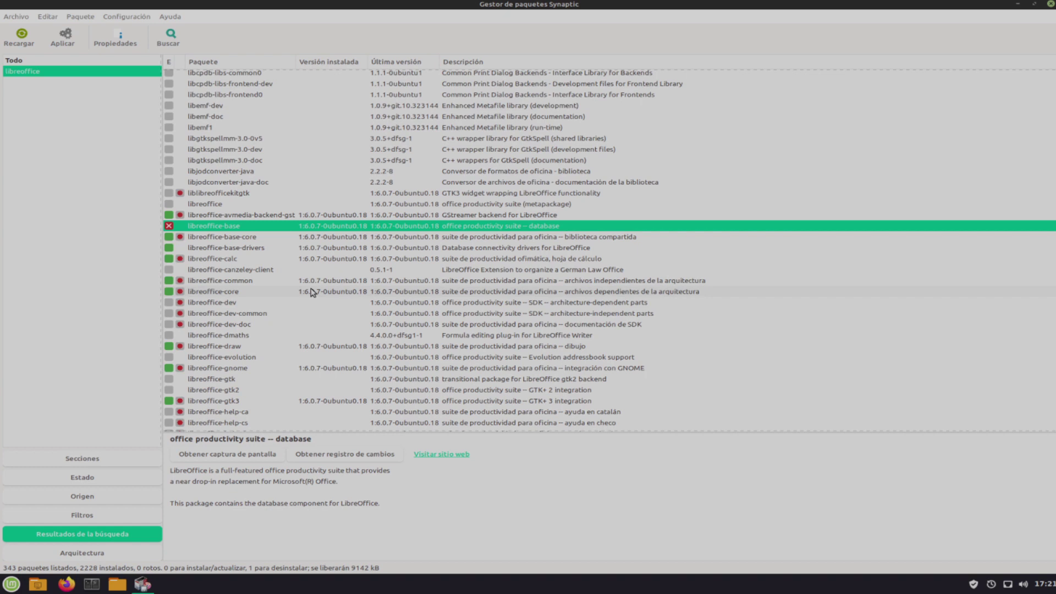
- Mark libreoffice-base-core for removal, reviewing and accepting the additional dependent package removals
{"action": "scroll", "coordinate": [258, 240], "scroll_direction": "up", "scroll_amount": 1}
{"action": "left_click", "coordinate": [257, 239]}
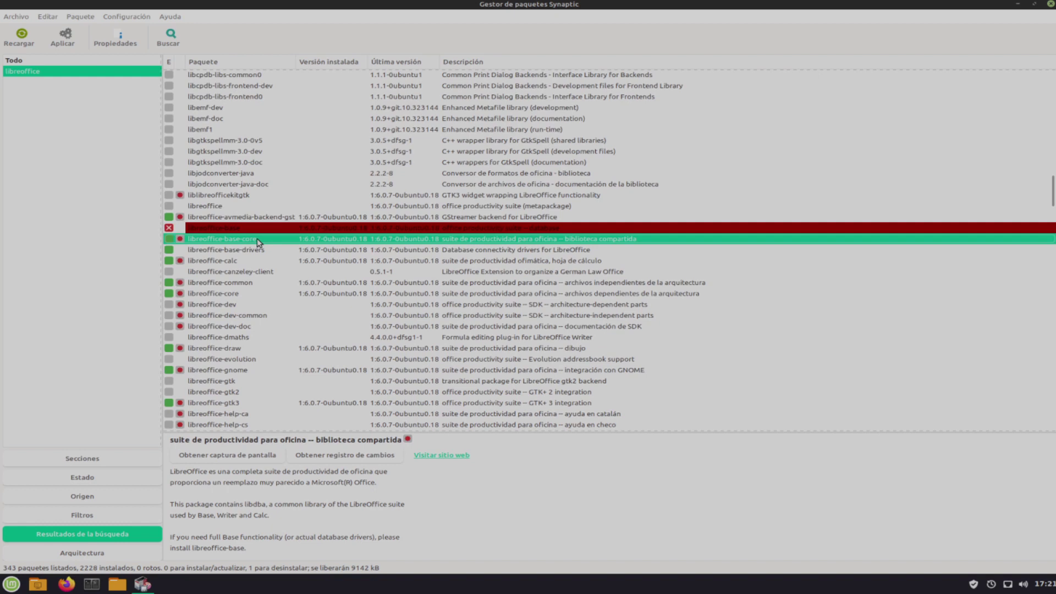
{"action": "right_click", "coordinate": [256, 239]}
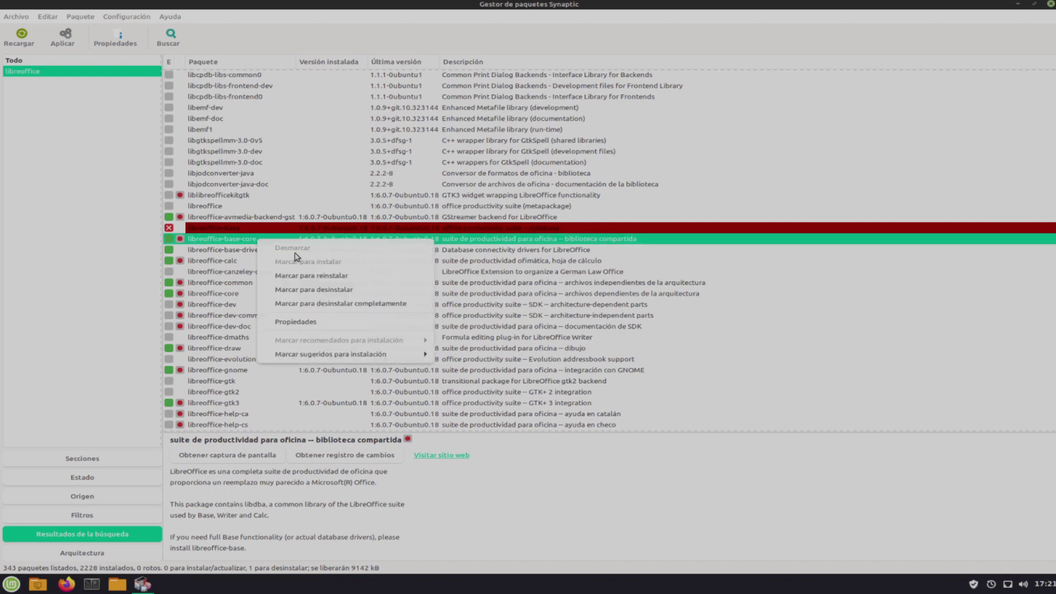
{"action": "left_click", "coordinate": [316, 290]}
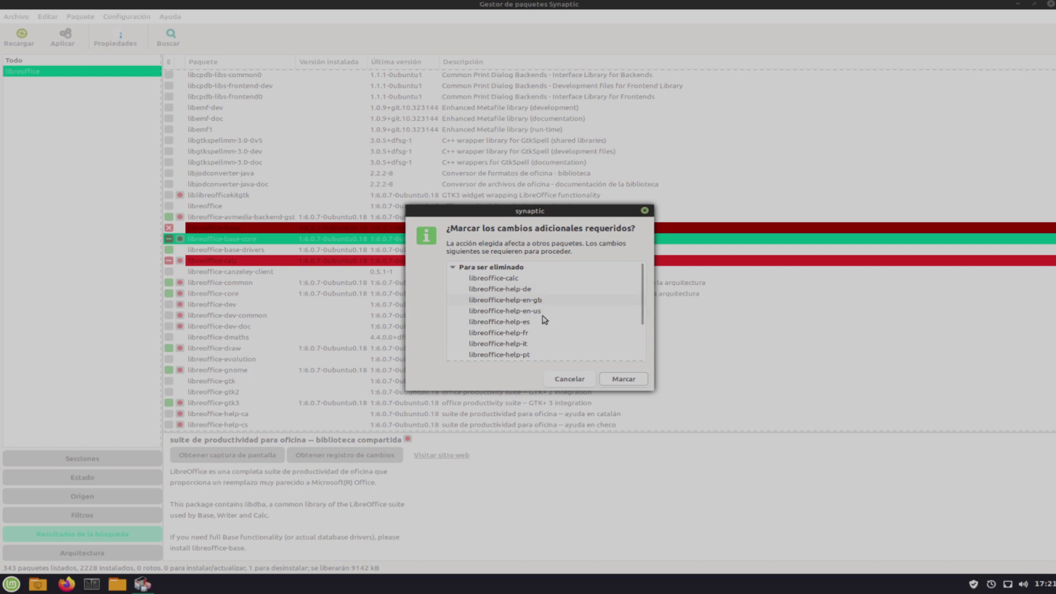
{"action": "scroll", "coordinate": [544, 330], "scroll_direction": "down", "scroll_amount": 3}
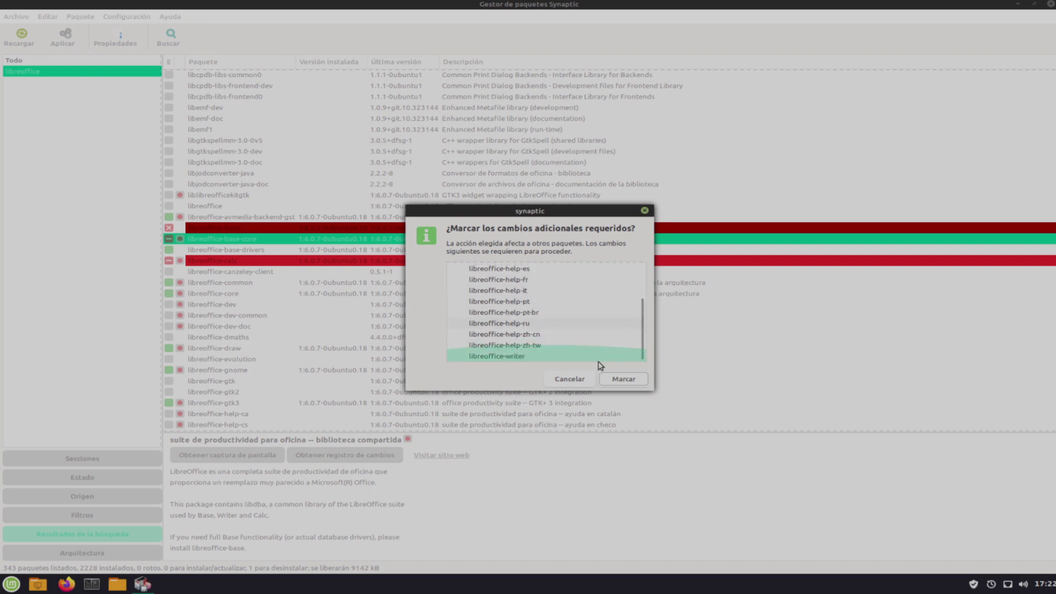
{"action": "left_click", "coordinate": [625, 380]}
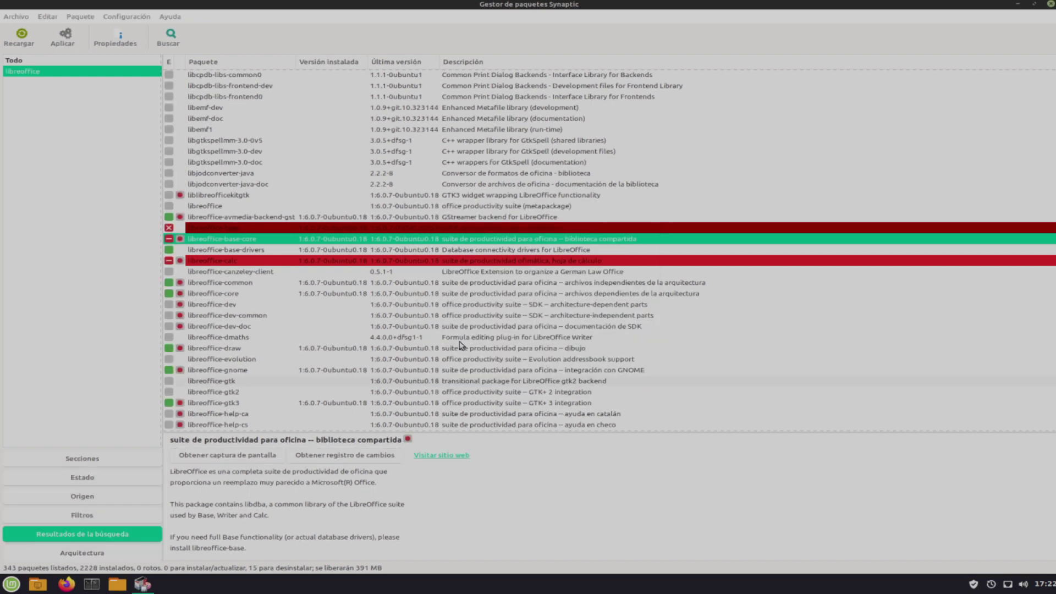
- Mark the libreoffice-core package for complete removal and accept the additional dependent package removals
{"action": "left_click", "coordinate": [256, 250]}
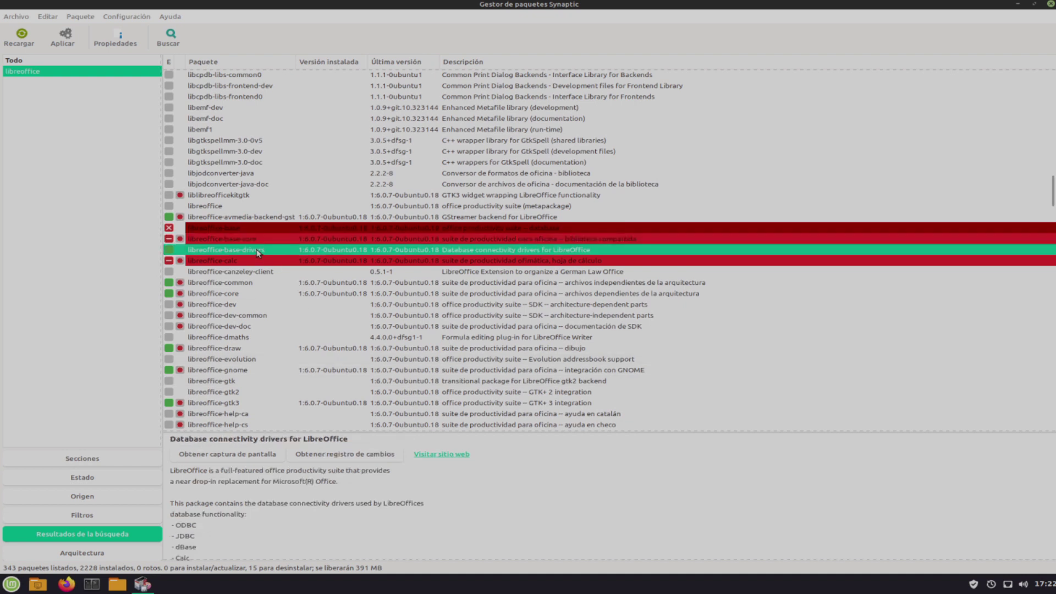
{"action": "left_click", "coordinate": [250, 284]}
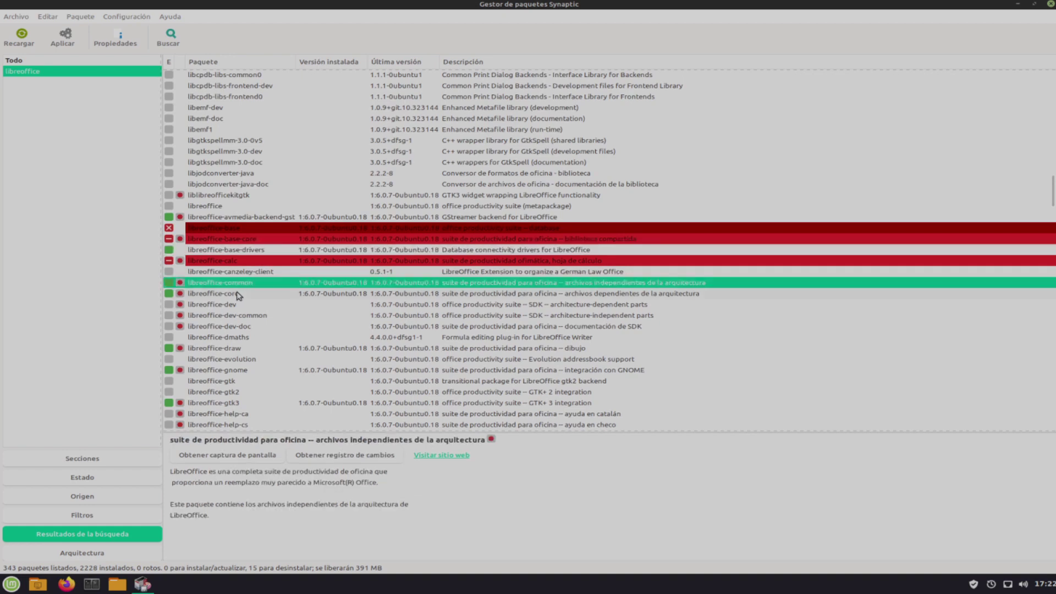
{"action": "left_click", "coordinate": [238, 294]}
{"action": "right_click", "coordinate": [238, 295]}
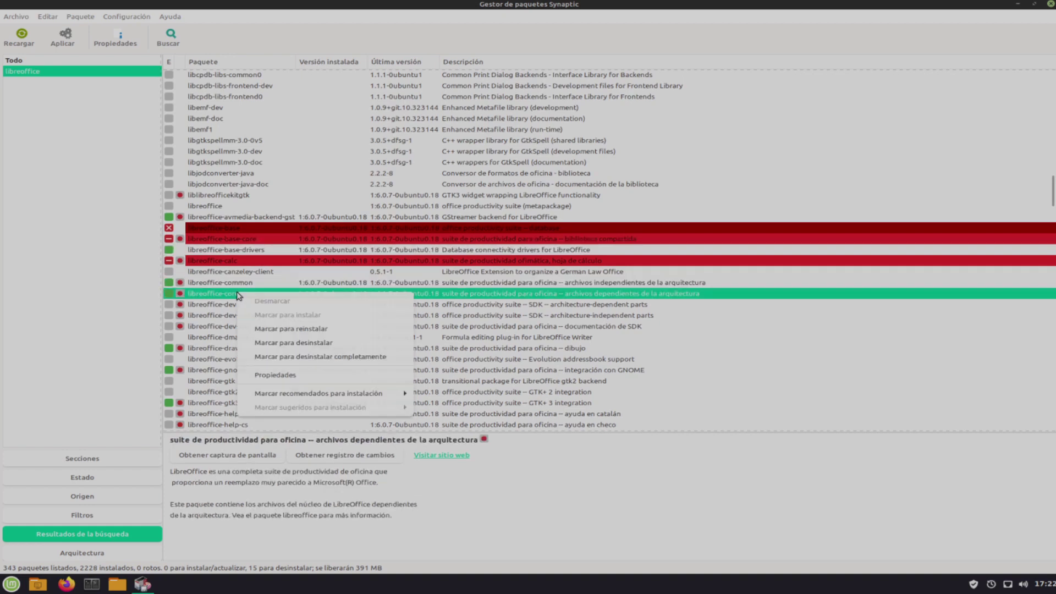
{"action": "left_click", "coordinate": [236, 302]}
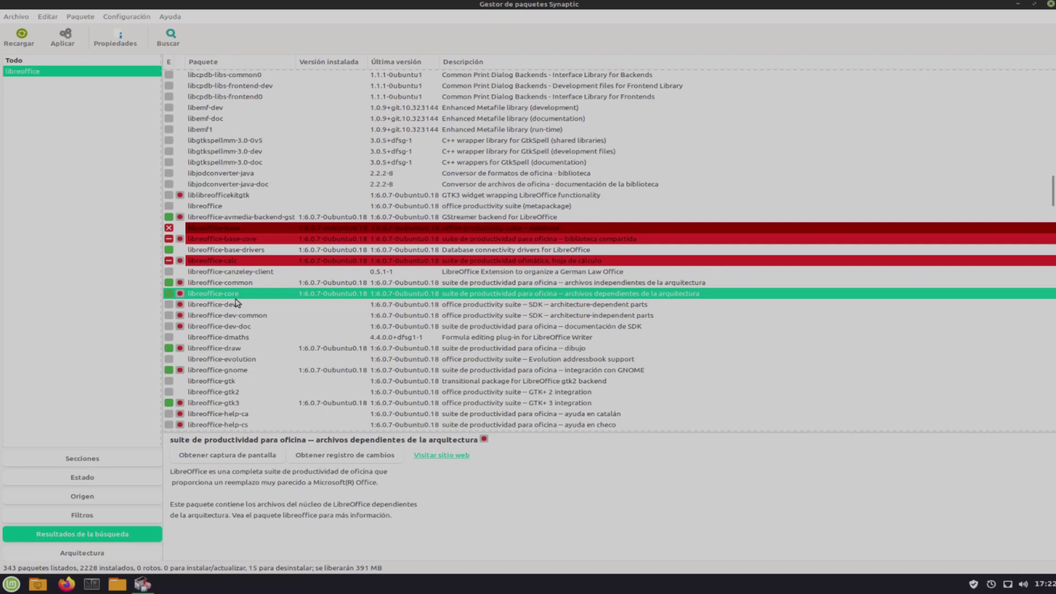
{"action": "right_click", "coordinate": [236, 303]}
{"action": "left_click", "coordinate": [278, 309]}
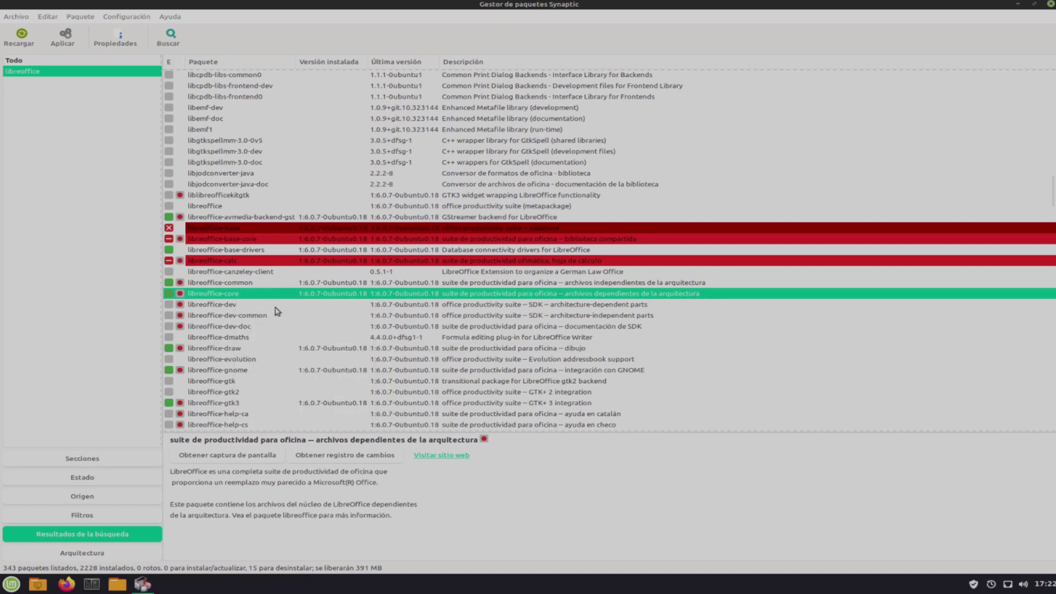
{"action": "right_click", "coordinate": [243, 295]}
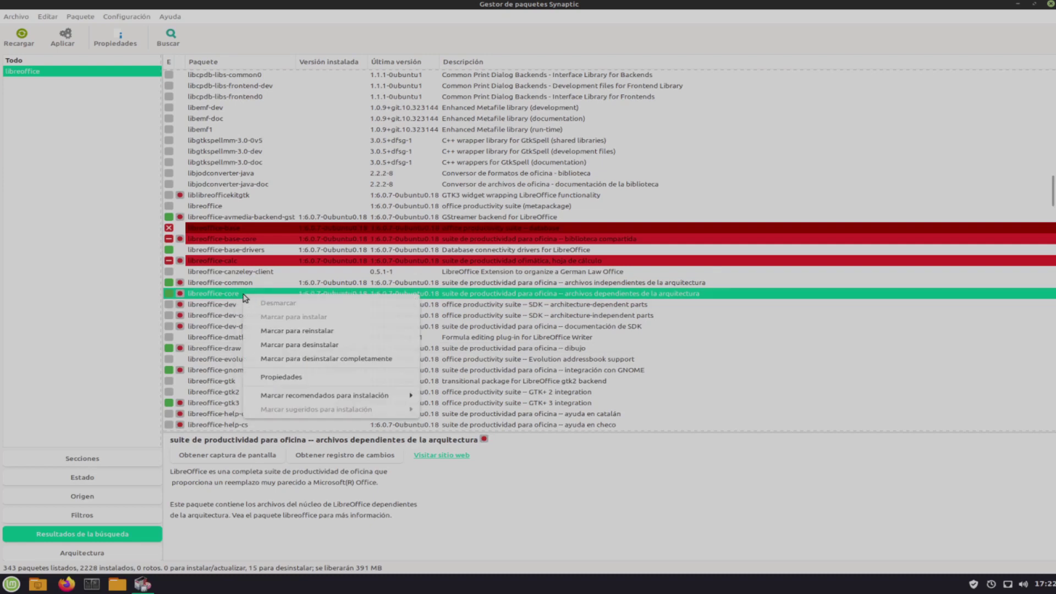
{"action": "left_click", "coordinate": [295, 358]}
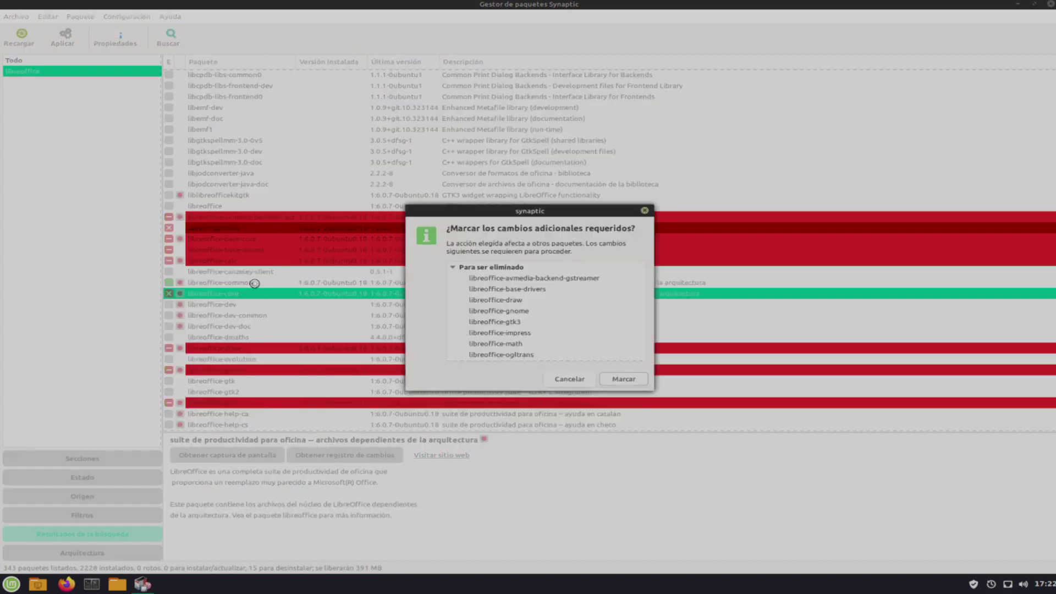
{"action": "scroll", "coordinate": [542, 319], "scroll_direction": "down", "scroll_amount": 5}
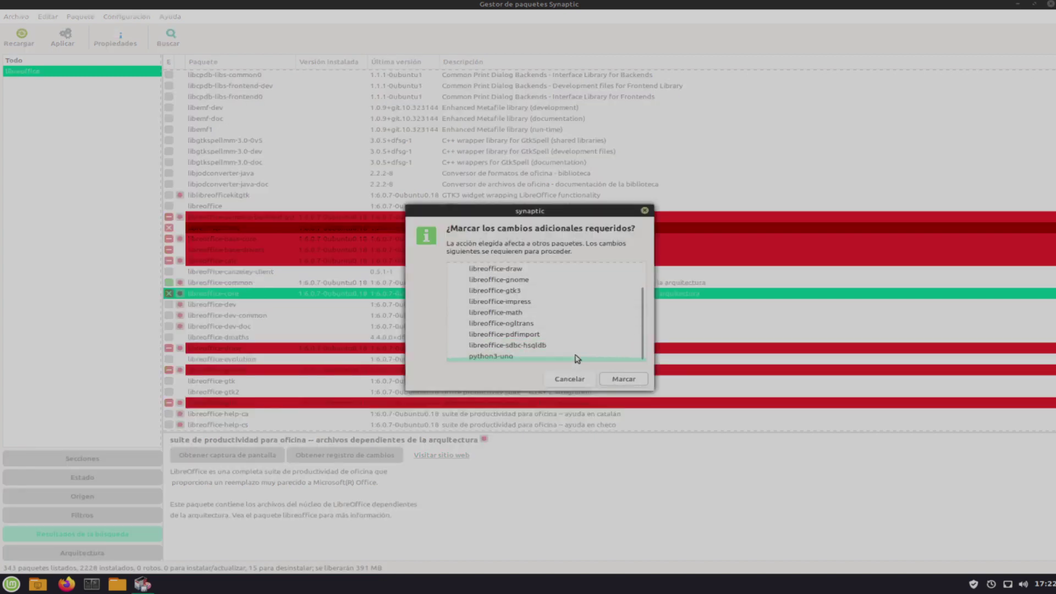
{"action": "left_click", "coordinate": [616, 379]}
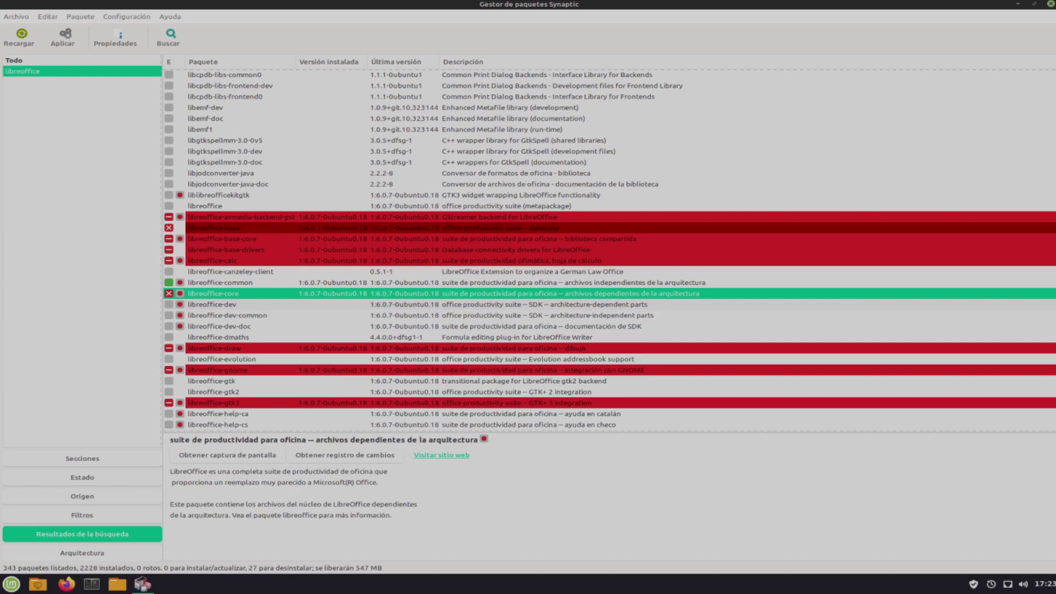
- Apply the marked package removals without the download-only option and dismiss the completion notice
{"action": "left_click", "coordinate": [66, 38]}
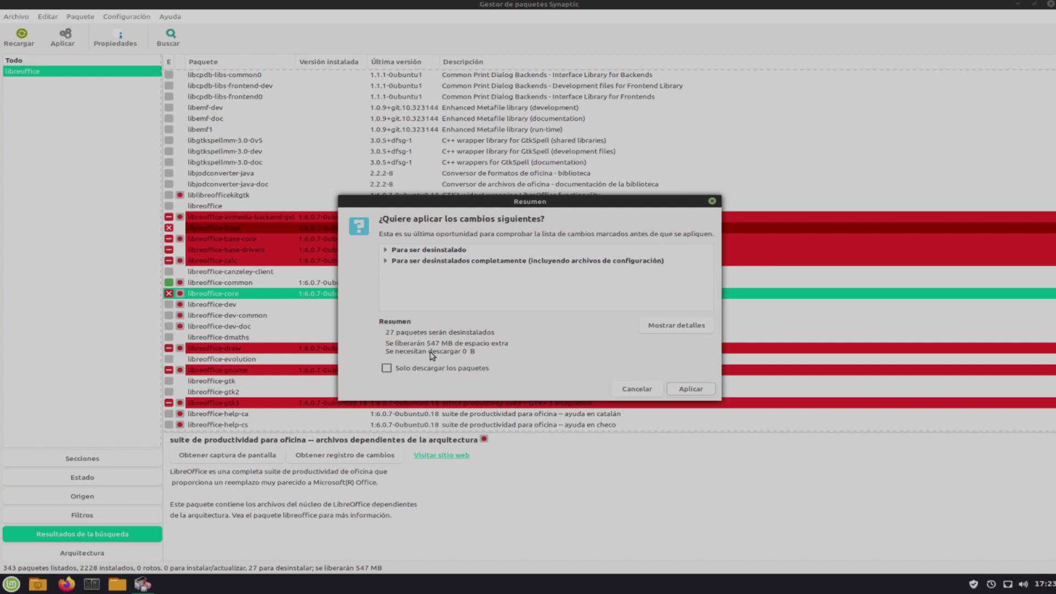
{"action": "left_click", "coordinate": [688, 392]}
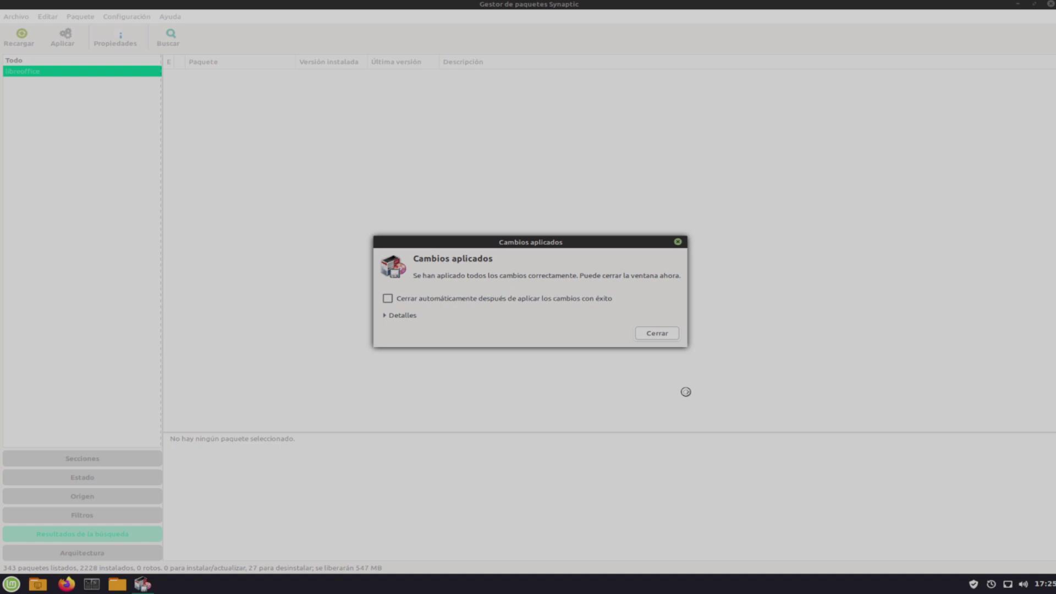
{"action": "left_click", "coordinate": [657, 333]}
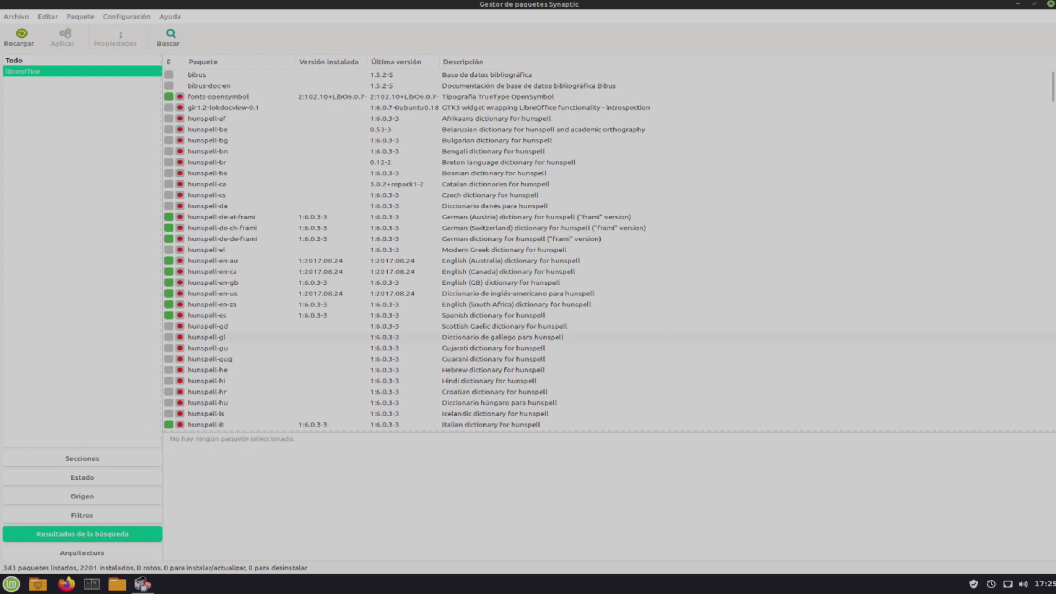
- Check the Office category (Oficina) of the system's applications for remaining LibreOffice entries
{"action": "left_click", "coordinate": [11, 585]}
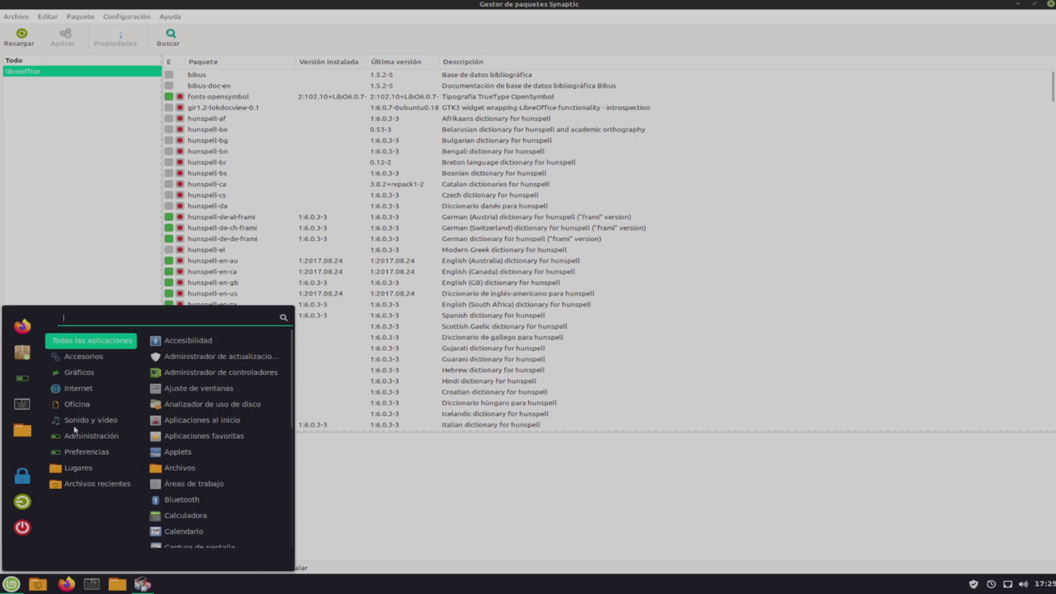
{"action": "mouse_move", "coordinate": [88, 407]}
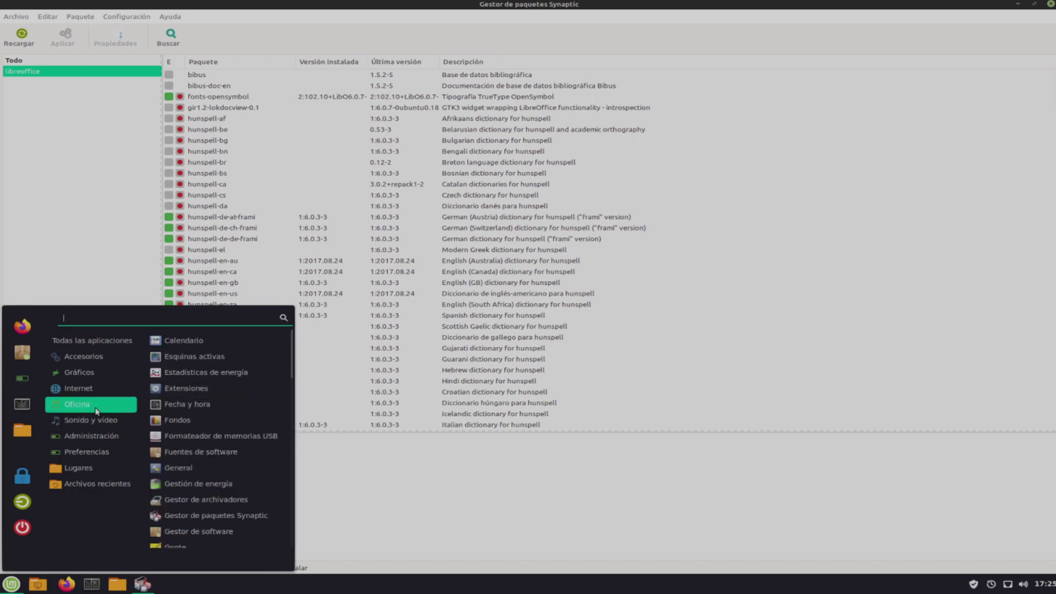
{"action": "mouse_move", "coordinate": [93, 386]}
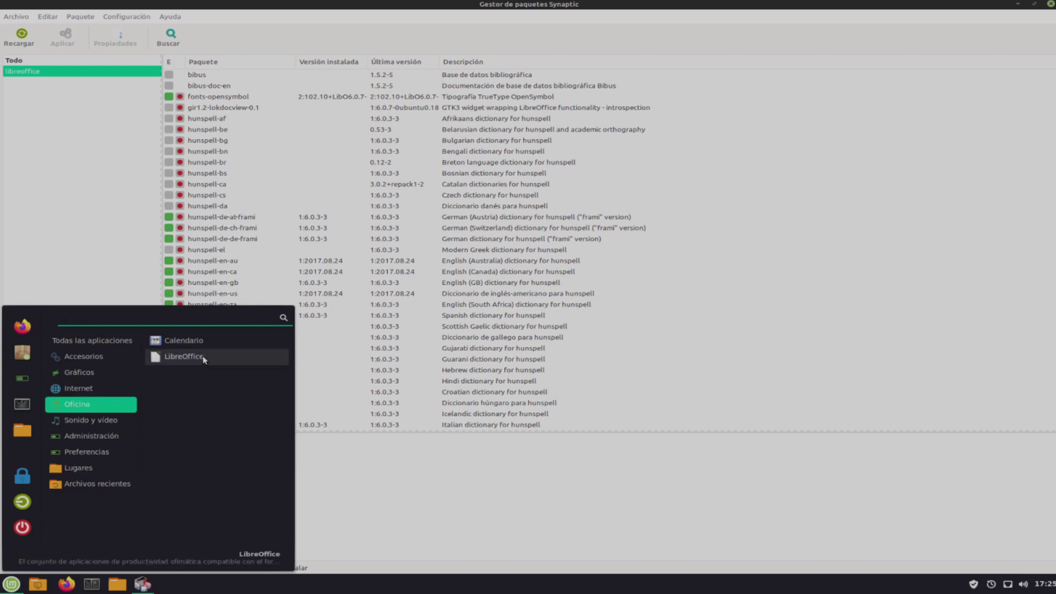
{"action": "left_click", "coordinate": [730, 273]}
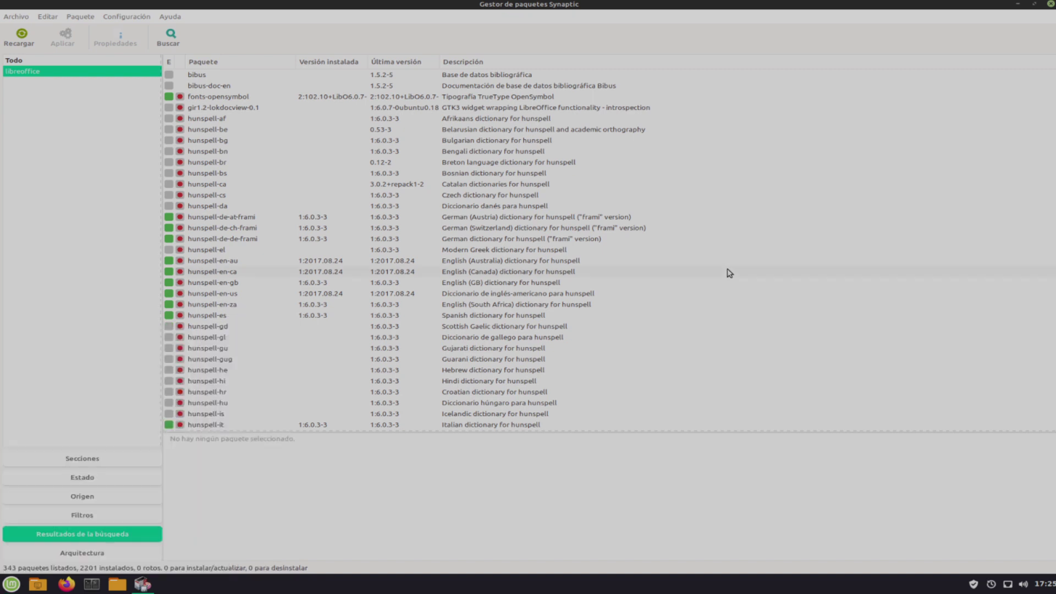
- Find the libreoffice-common package in the search results and open its properties
{"action": "scroll", "coordinate": [724, 273], "scroll_direction": "down", "scroll_amount": 12}
{"action": "scroll", "coordinate": [718, 271], "scroll_direction": "down", "scroll_amount": 9}
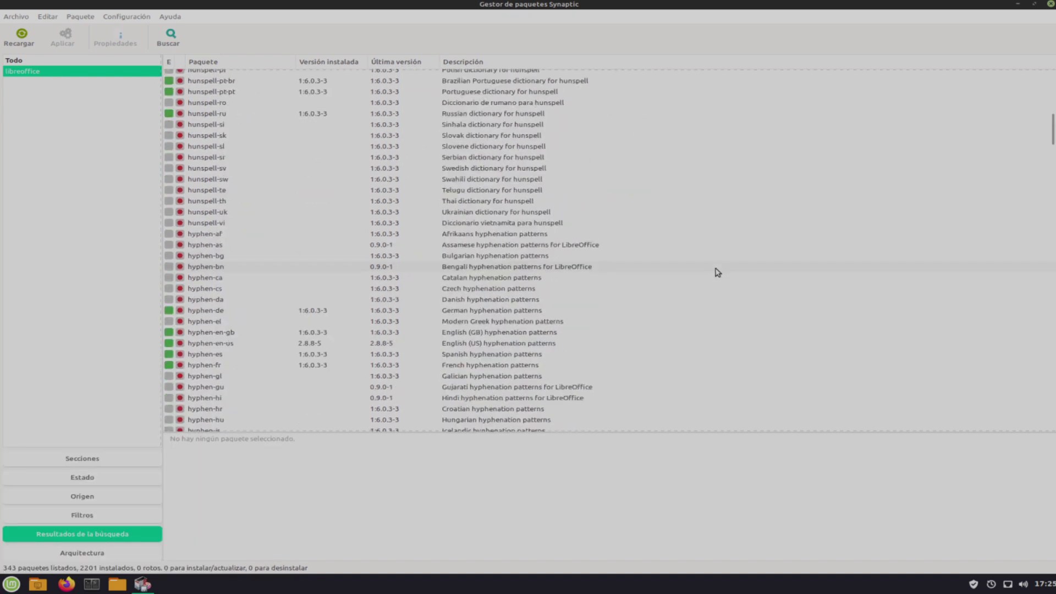
{"action": "scroll", "coordinate": [715, 268], "scroll_direction": "down", "scroll_amount": 9}
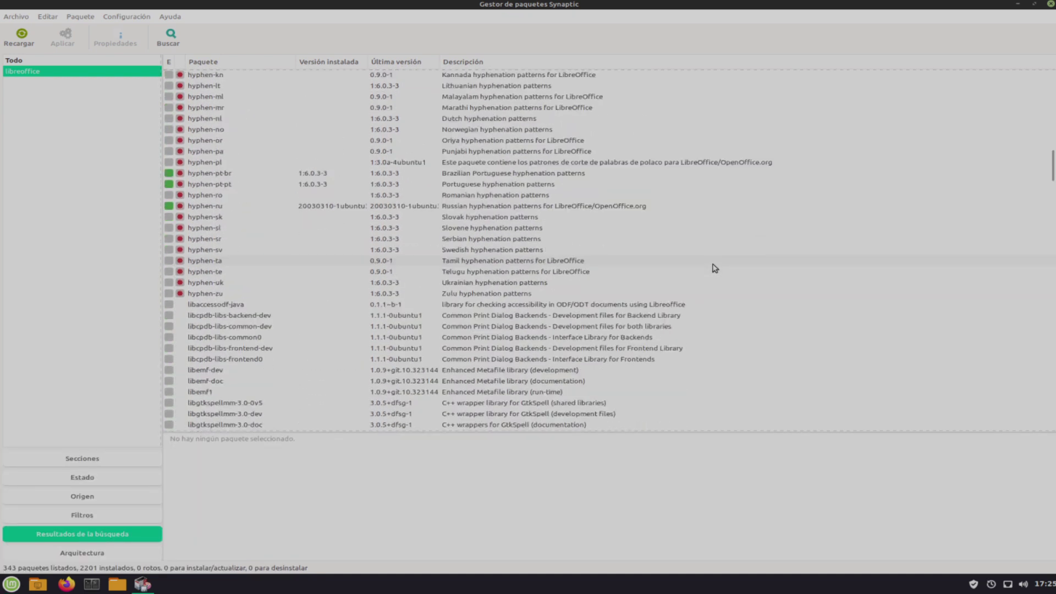
{"action": "scroll", "coordinate": [714, 266], "scroll_direction": "down", "scroll_amount": 3}
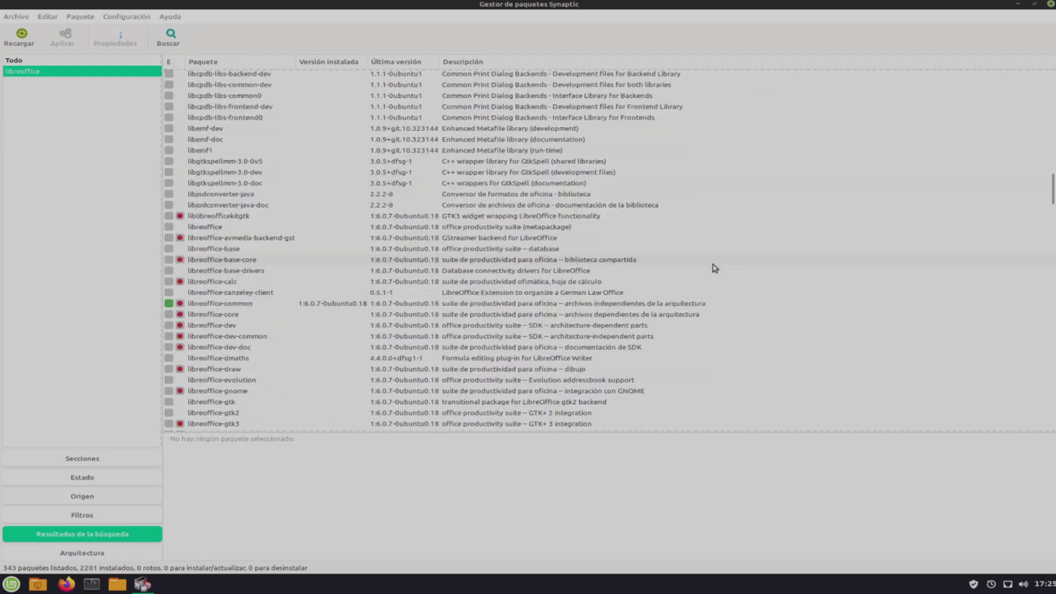
{"action": "left_click", "coordinate": [249, 309]}
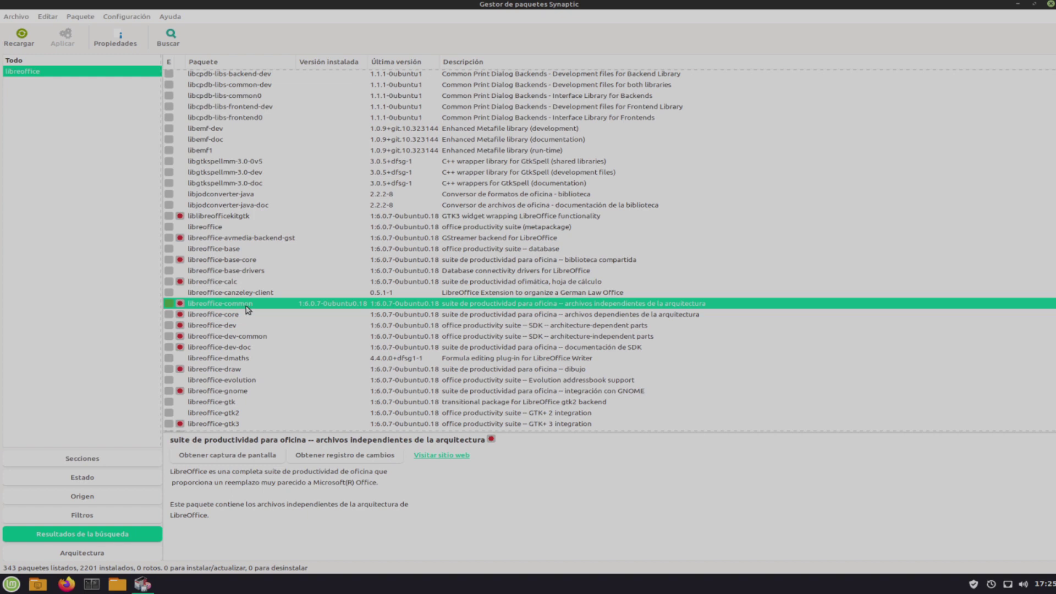
{"action": "right_click", "coordinate": [249, 310]}
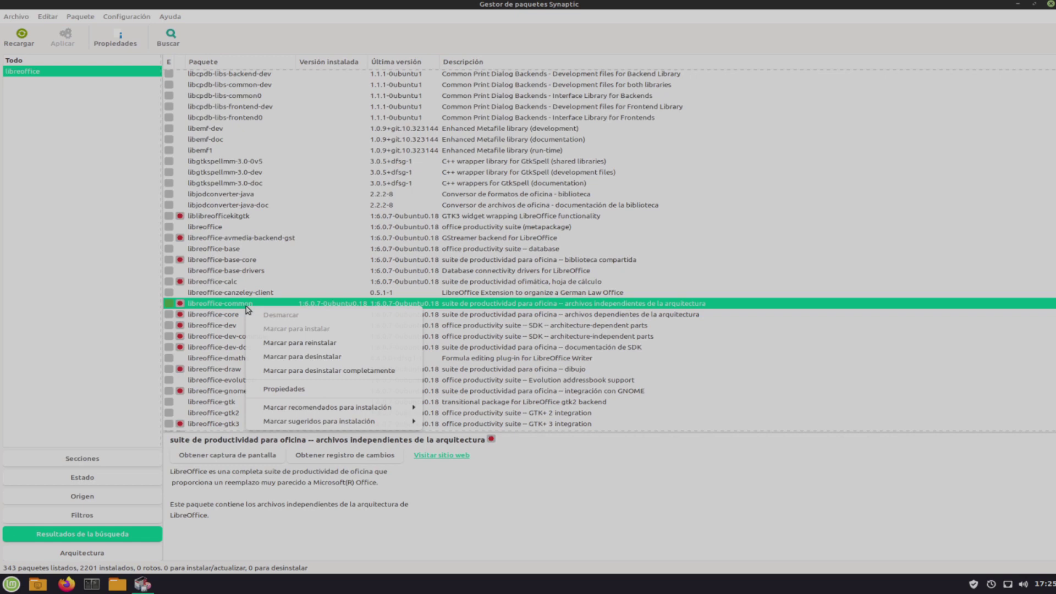
{"action": "left_click", "coordinate": [277, 394]}
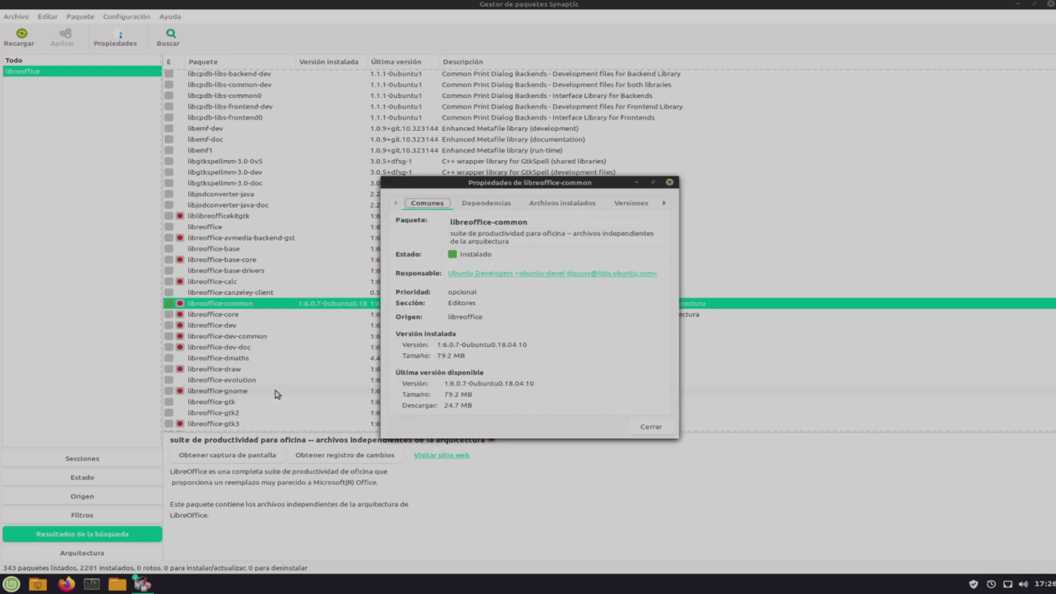
- Examine the full dependency list of libreoffice-common and close its properties
{"action": "left_click", "coordinate": [469, 206]}
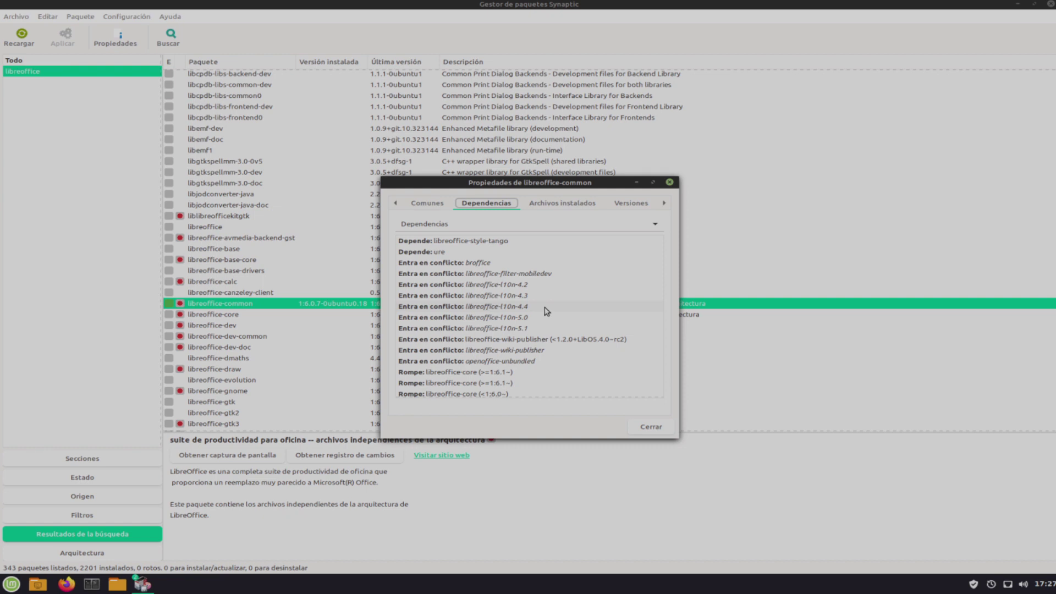
{"action": "scroll", "coordinate": [538, 291], "scroll_direction": "down", "scroll_amount": 5}
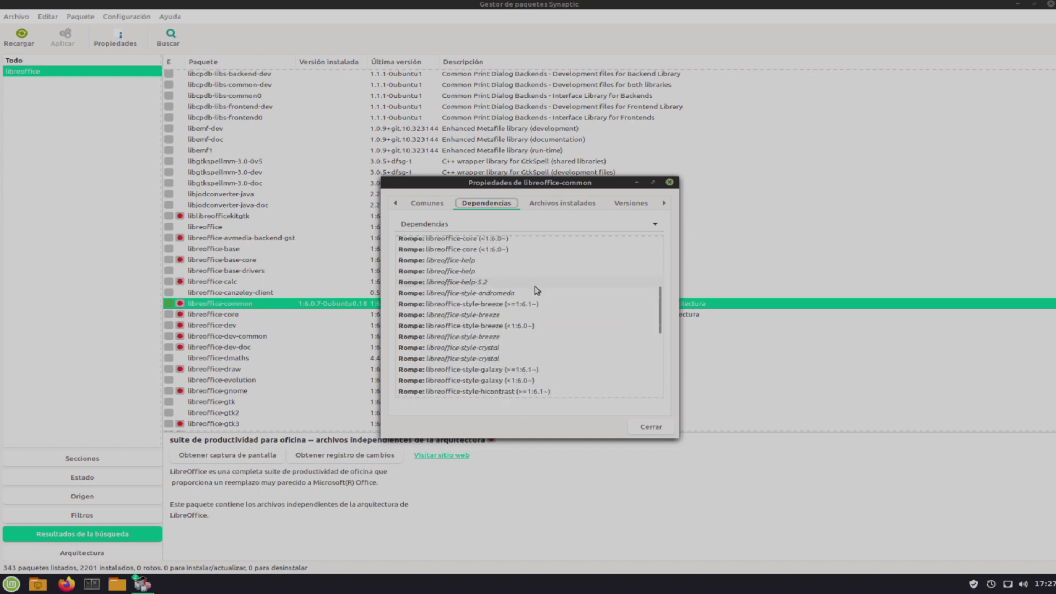
{"action": "scroll", "coordinate": [537, 290], "scroll_direction": "down", "scroll_amount": 5}
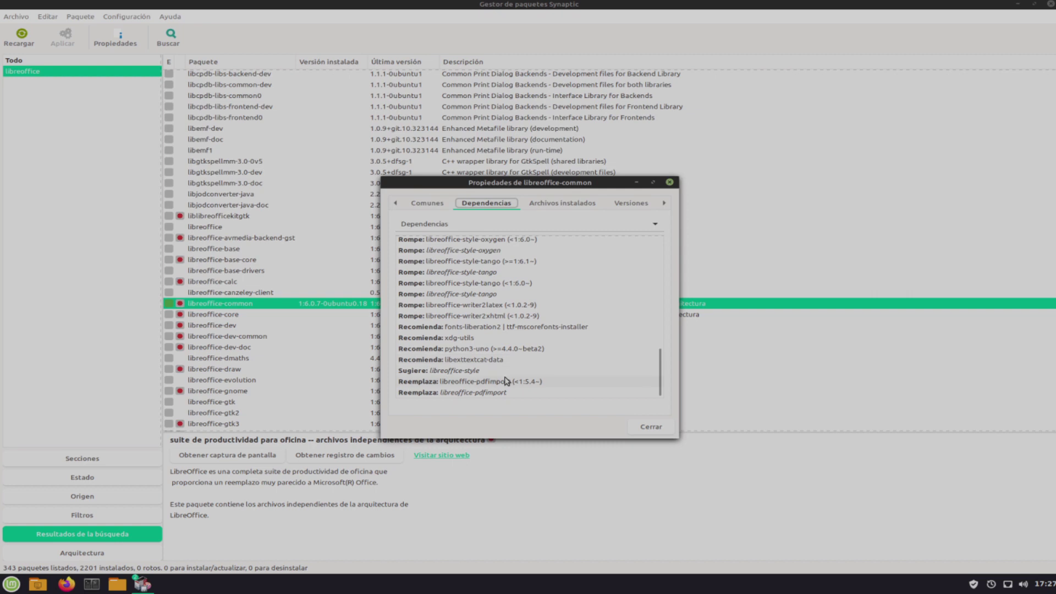
{"action": "scroll", "coordinate": [506, 368], "scroll_direction": "up", "scroll_amount": 1}
{"action": "scroll", "coordinate": [507, 368], "scroll_direction": "up", "scroll_amount": 5}
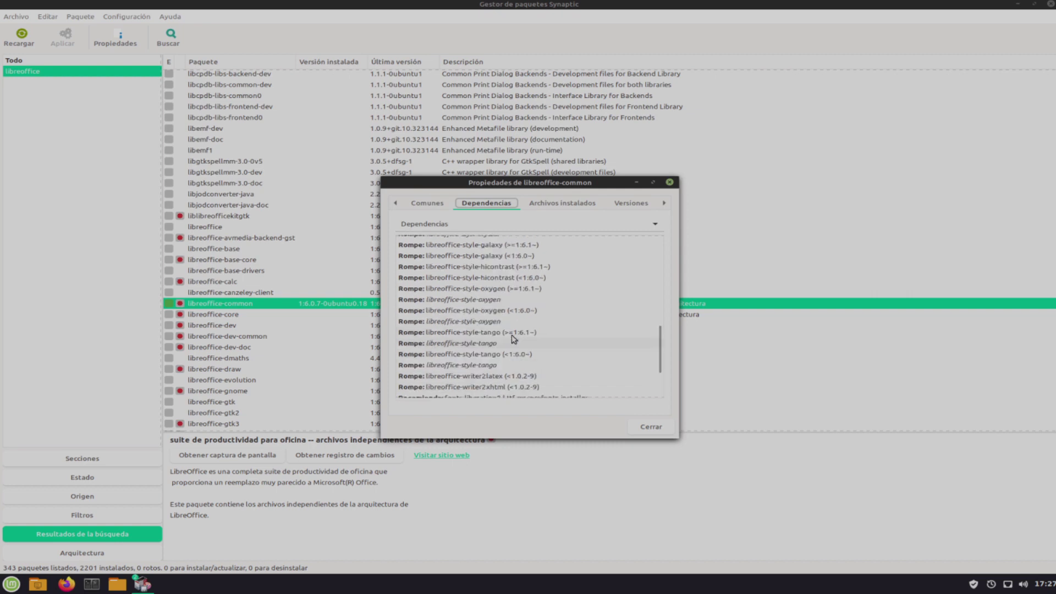
{"action": "scroll", "coordinate": [515, 328], "scroll_direction": "up", "scroll_amount": 3}
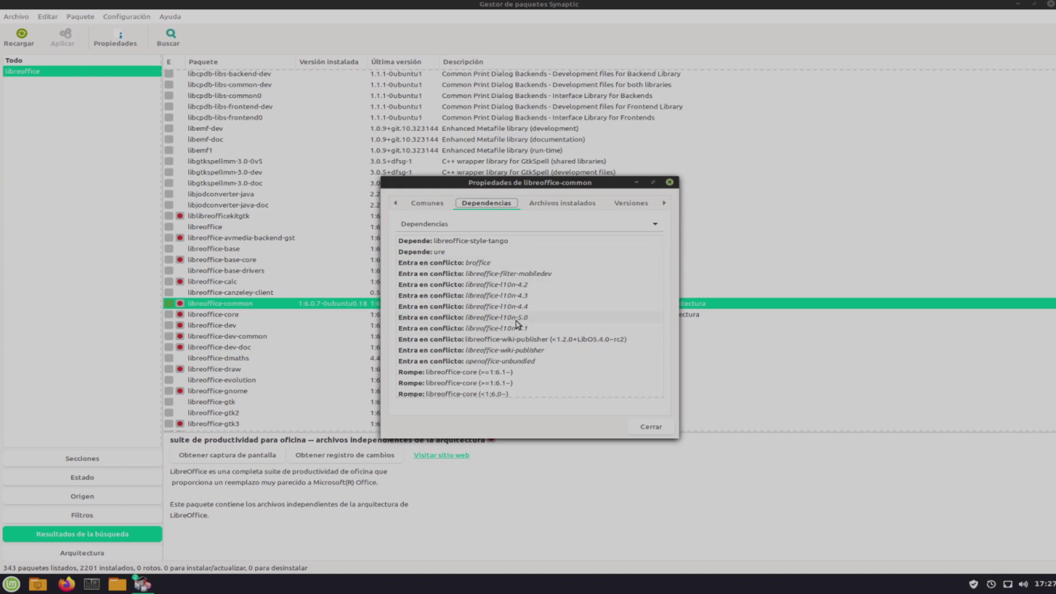
{"action": "left_click", "coordinate": [651, 427]}
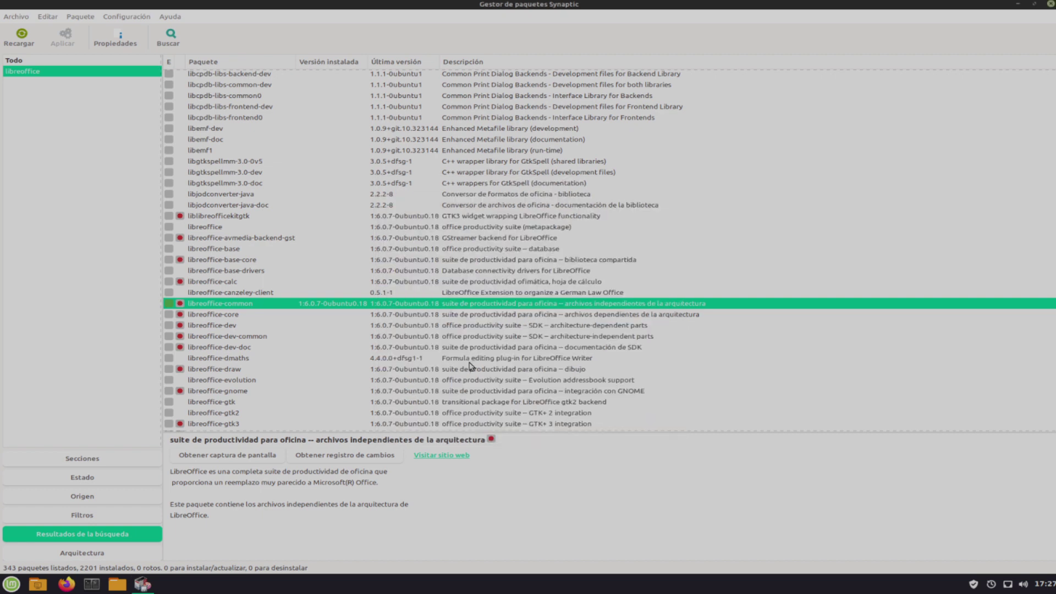
- Mark libreoffice-common for complete removal, reviewing and accepting the additional packages it requires removing
{"action": "right_click", "coordinate": [235, 310]}
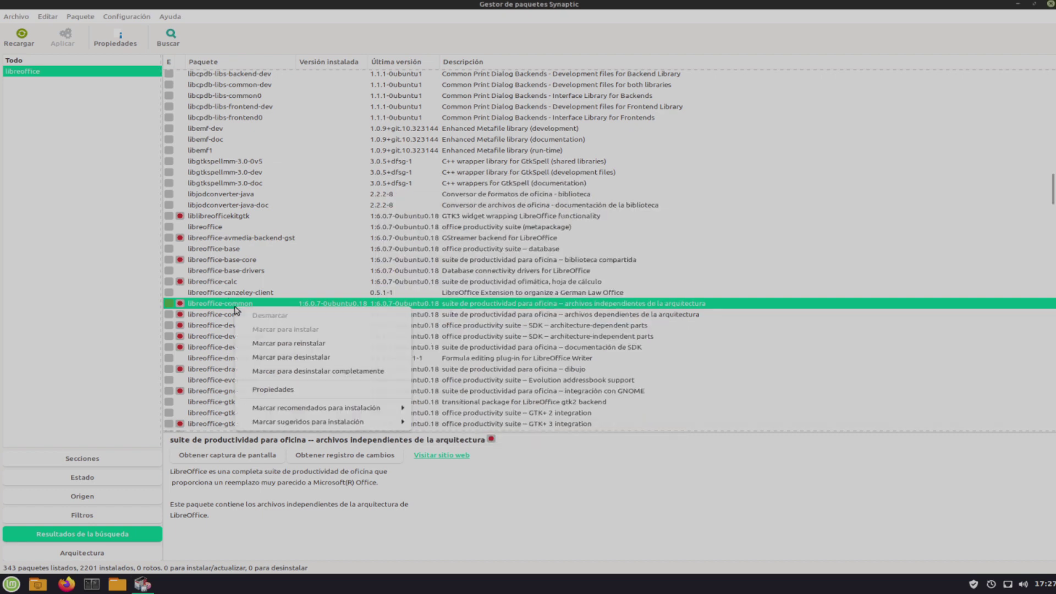
{"action": "left_click", "coordinate": [319, 370]}
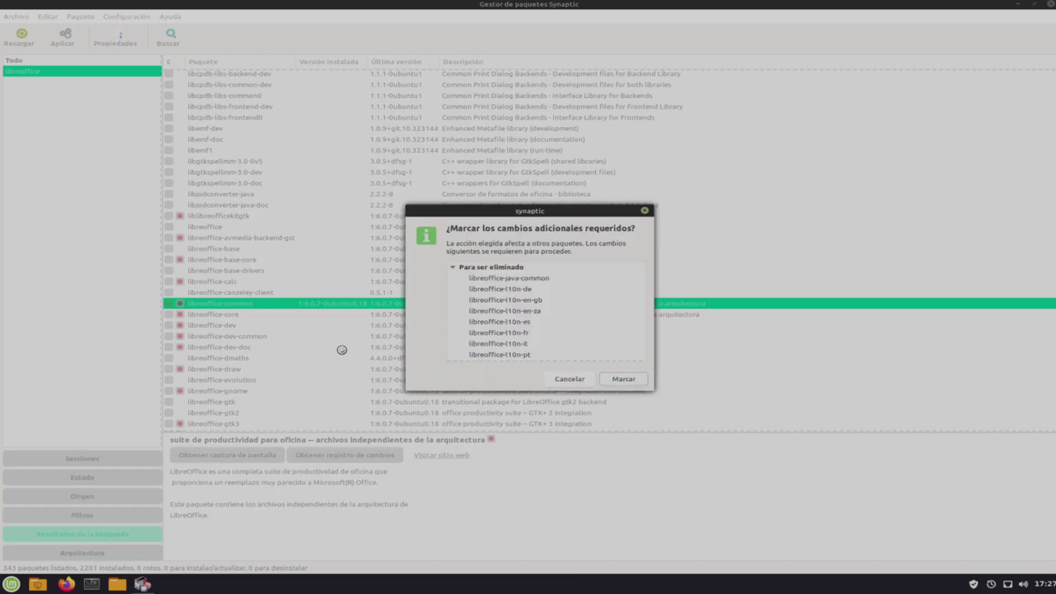
{"action": "scroll", "coordinate": [522, 288], "scroll_direction": "down", "scroll_amount": 3}
{"action": "scroll", "coordinate": [521, 287], "scroll_direction": "down", "scroll_amount": 2}
{"action": "scroll", "coordinate": [522, 287], "scroll_direction": "up", "scroll_amount": 5}
{"action": "scroll", "coordinate": [536, 288], "scroll_direction": "down", "scroll_amount": 3}
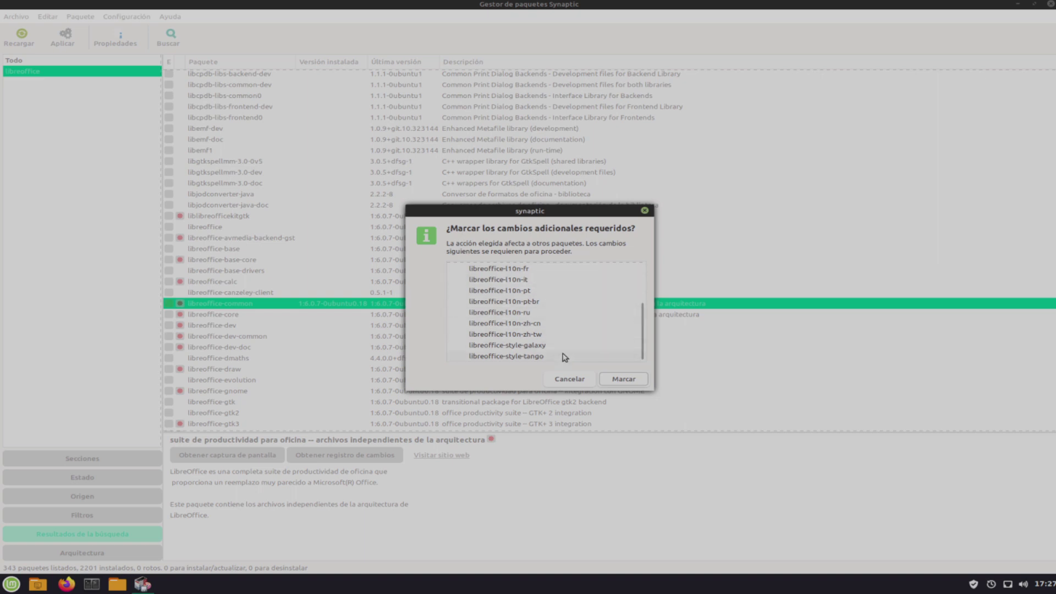
{"action": "left_click", "coordinate": [624, 379]}
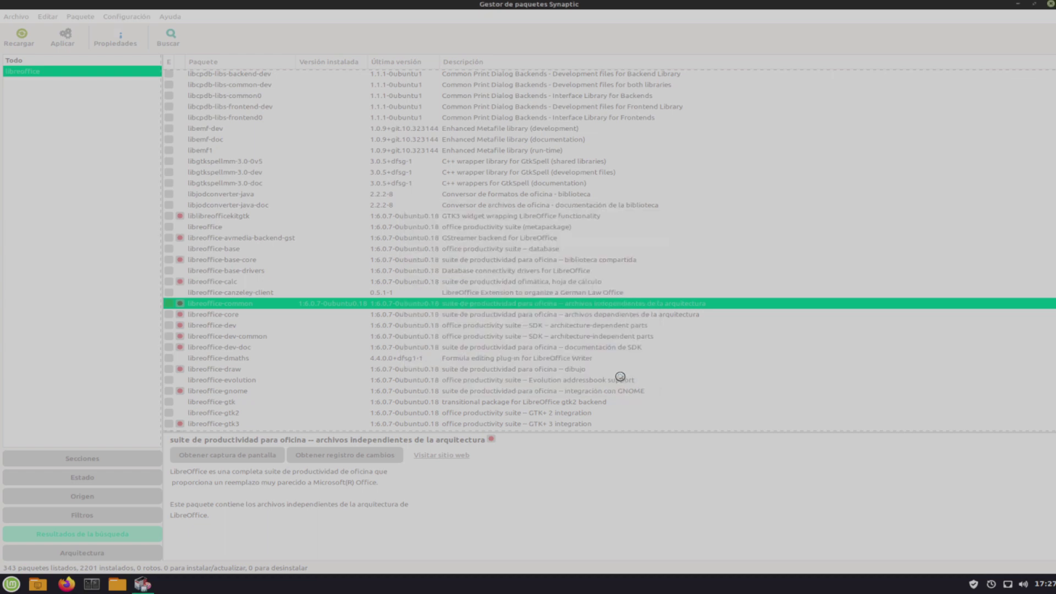
- Apply the removal of libreoffice-common and its dependent packages and dismiss the completion notice
{"action": "left_click", "coordinate": [75, 38]}
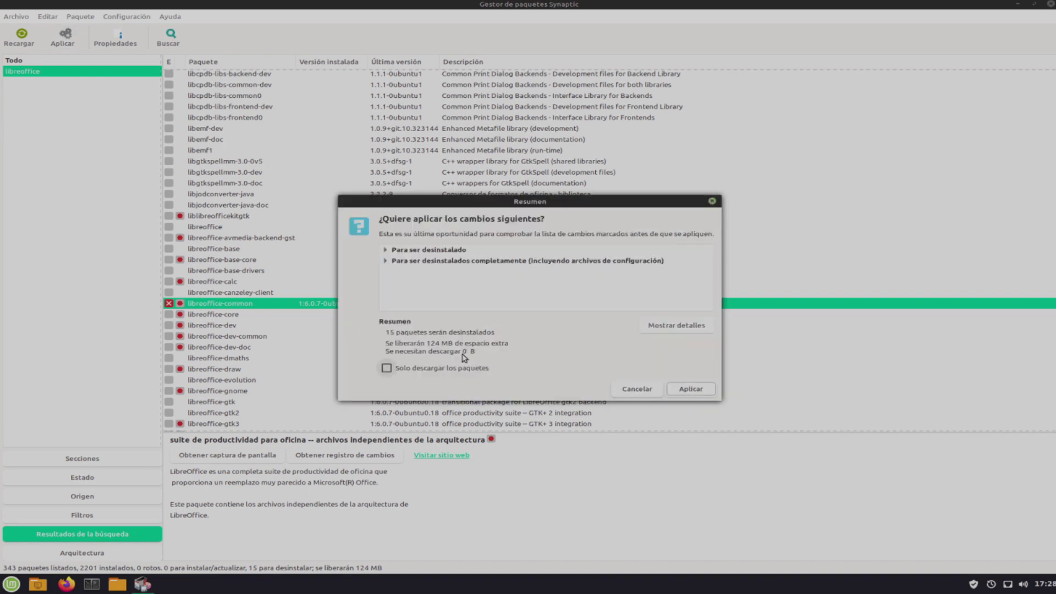
{"action": "left_click", "coordinate": [702, 387]}
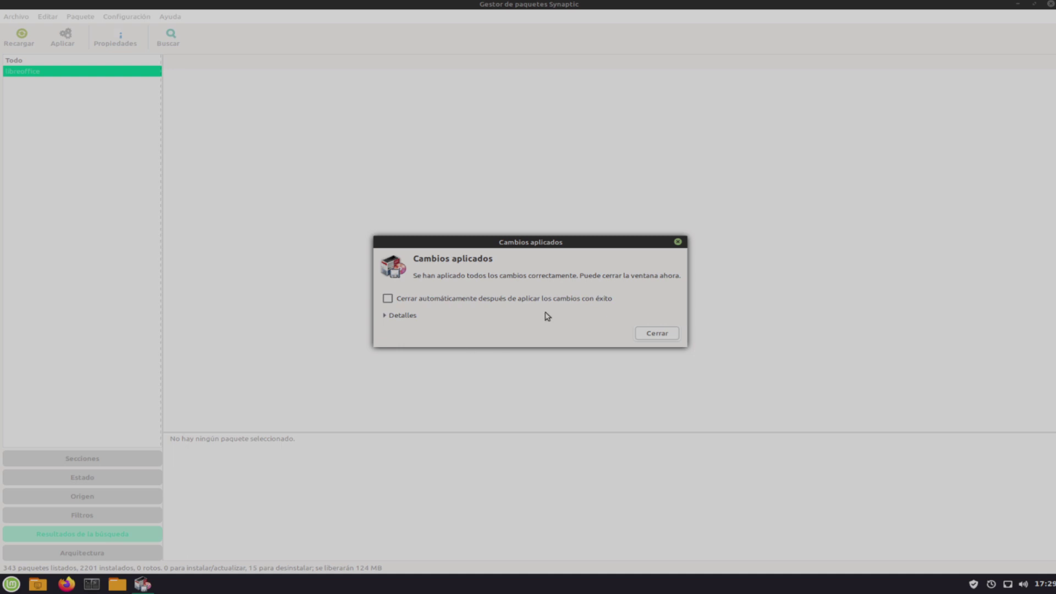
{"action": "left_click", "coordinate": [635, 330]}
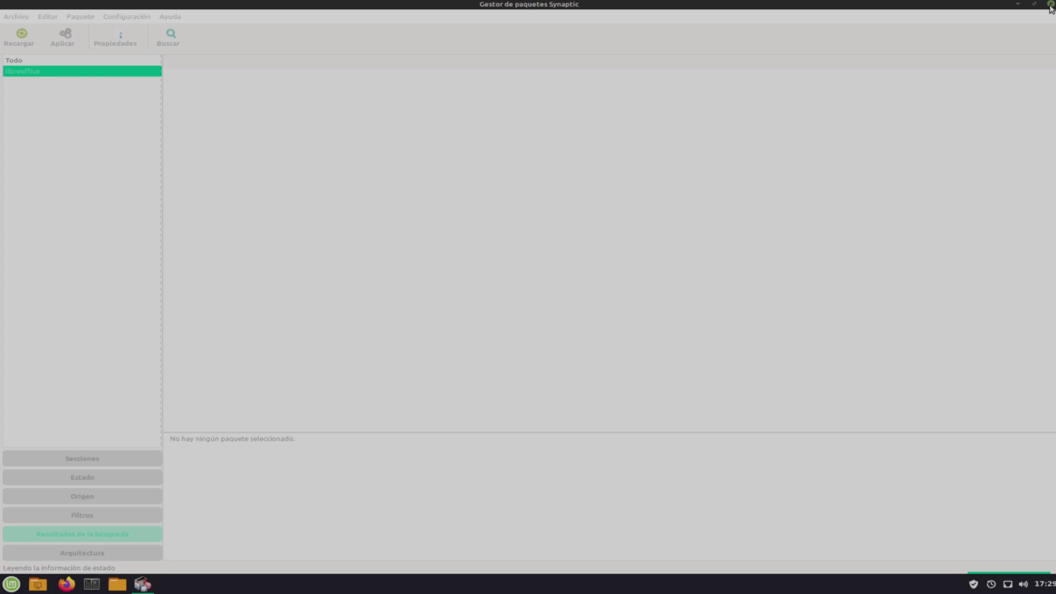
- Restore the Synaptic package manager window from its maximized state and close it to return to the desktop
{"action": "left_click", "coordinate": [1049, 6]}
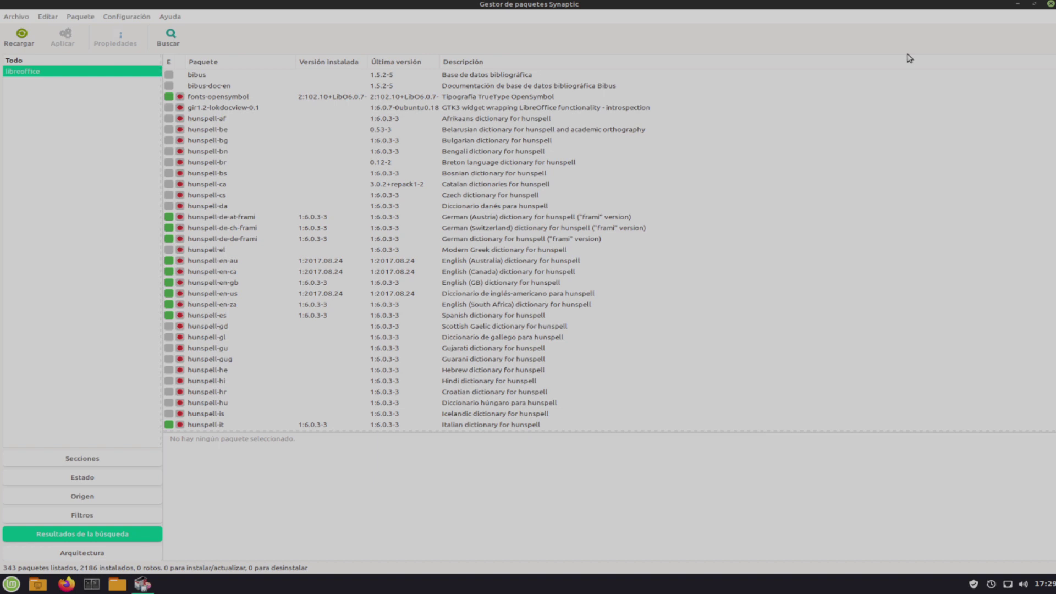
{"action": "left_click", "coordinate": [1035, 6]}
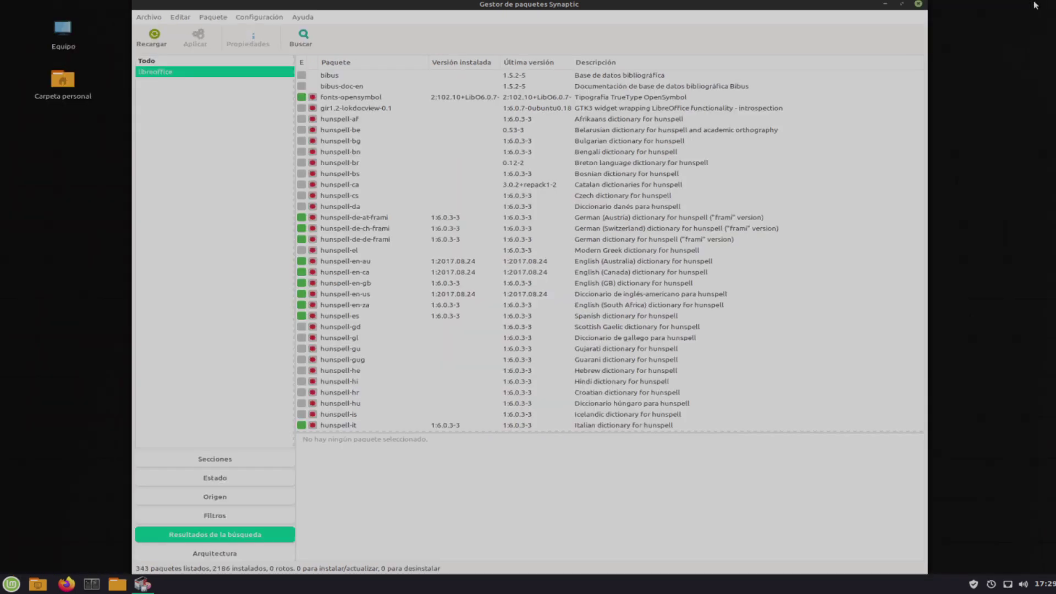
{"action": "left_click", "coordinate": [919, 5]}
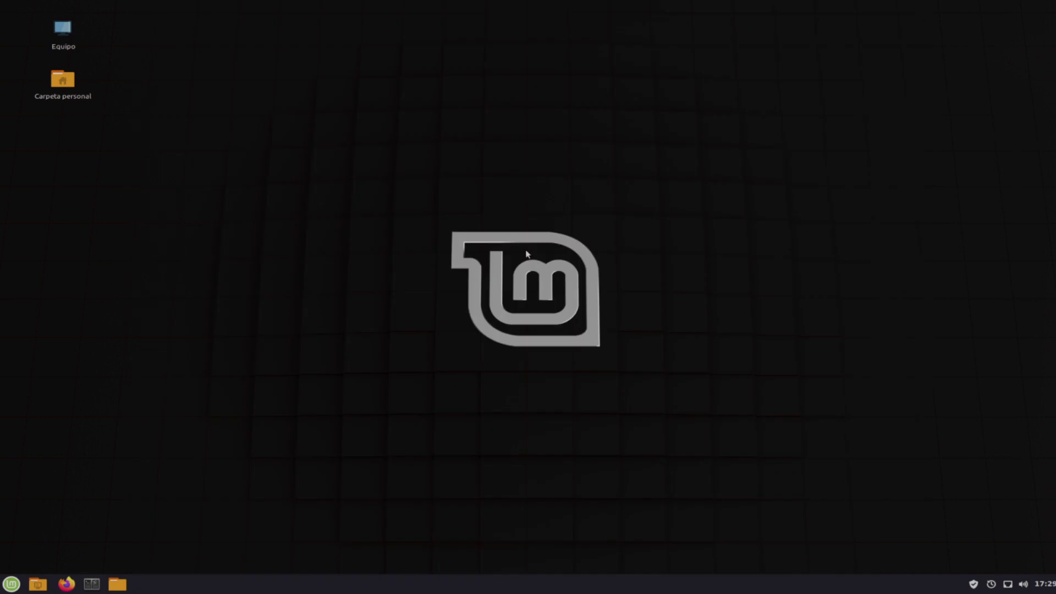
- Check which applications remain in the Oficina category of the installed programs, and return to the empty desktop
{"action": "left_click", "coordinate": [10, 587]}
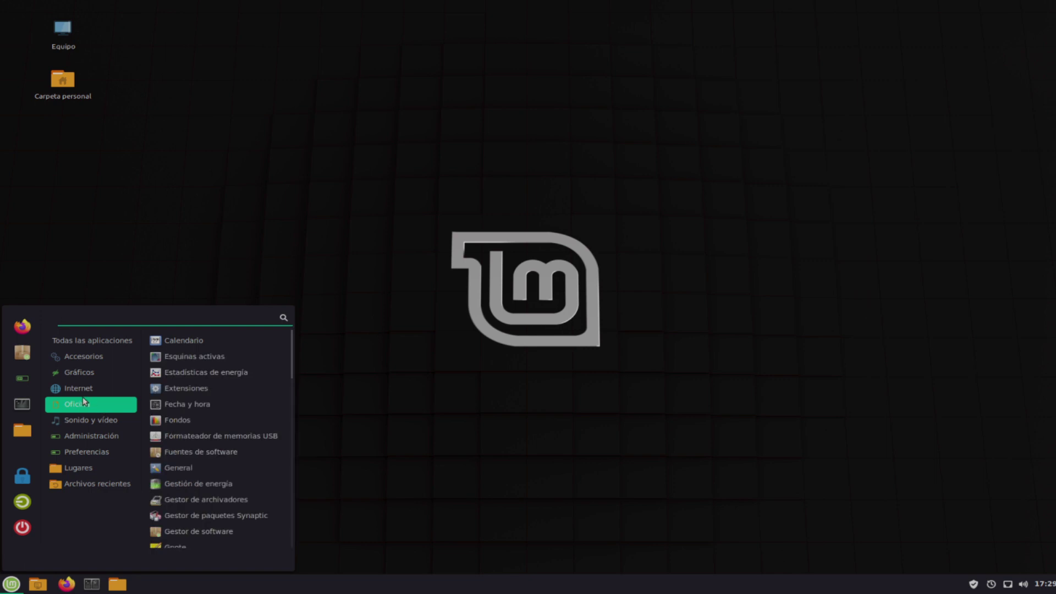
{"action": "mouse_move", "coordinate": [85, 421]}
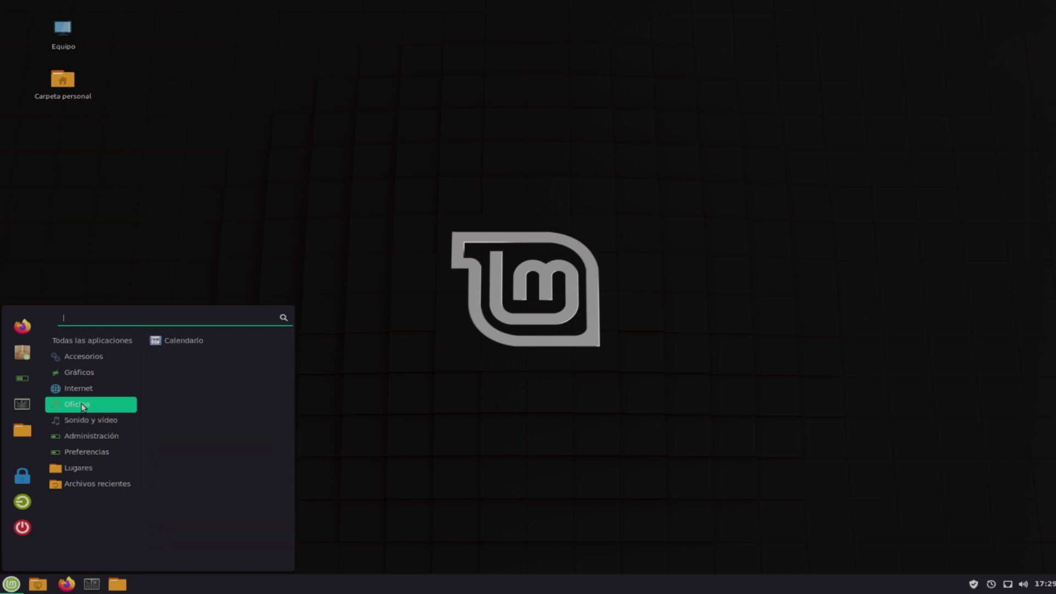
{"action": "left_click", "coordinate": [403, 386]}
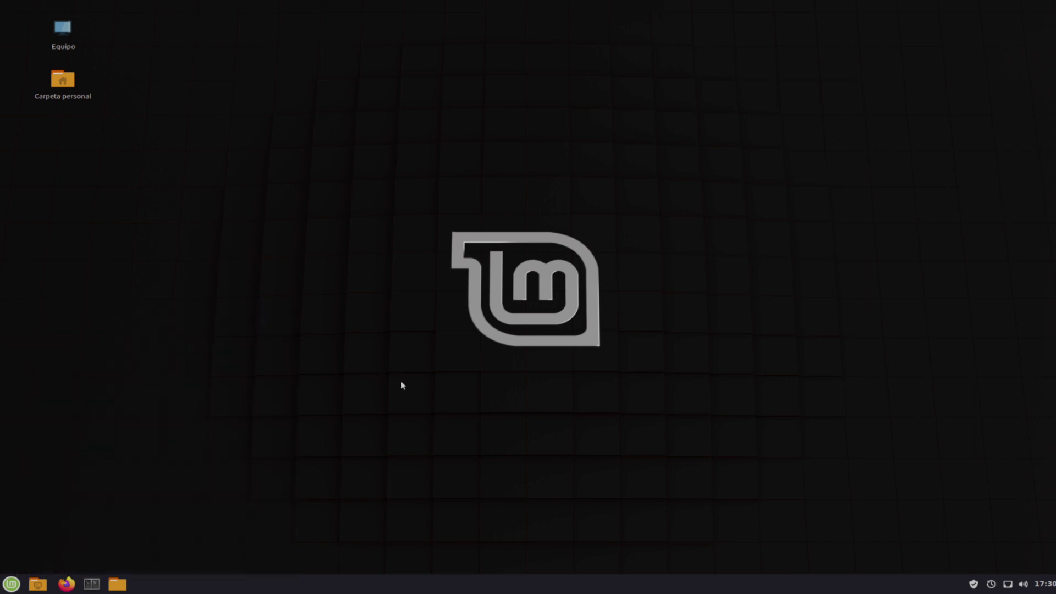